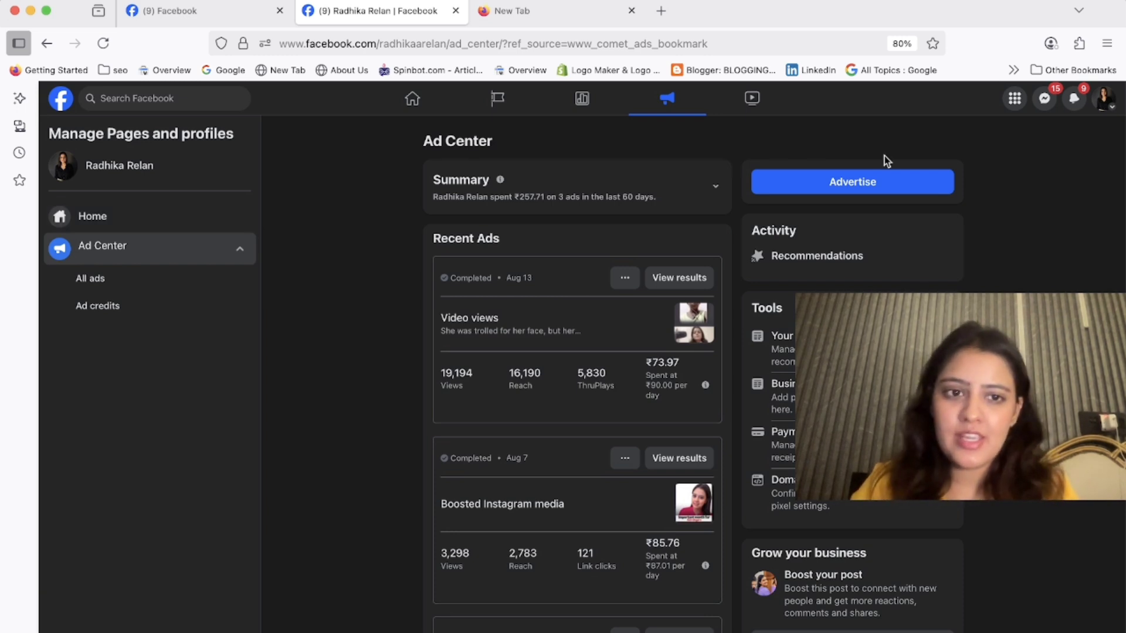
- Start a new ad that boosts the Instagram reel published on May 24
{"action": "left_click", "coordinate": [870, 189]}
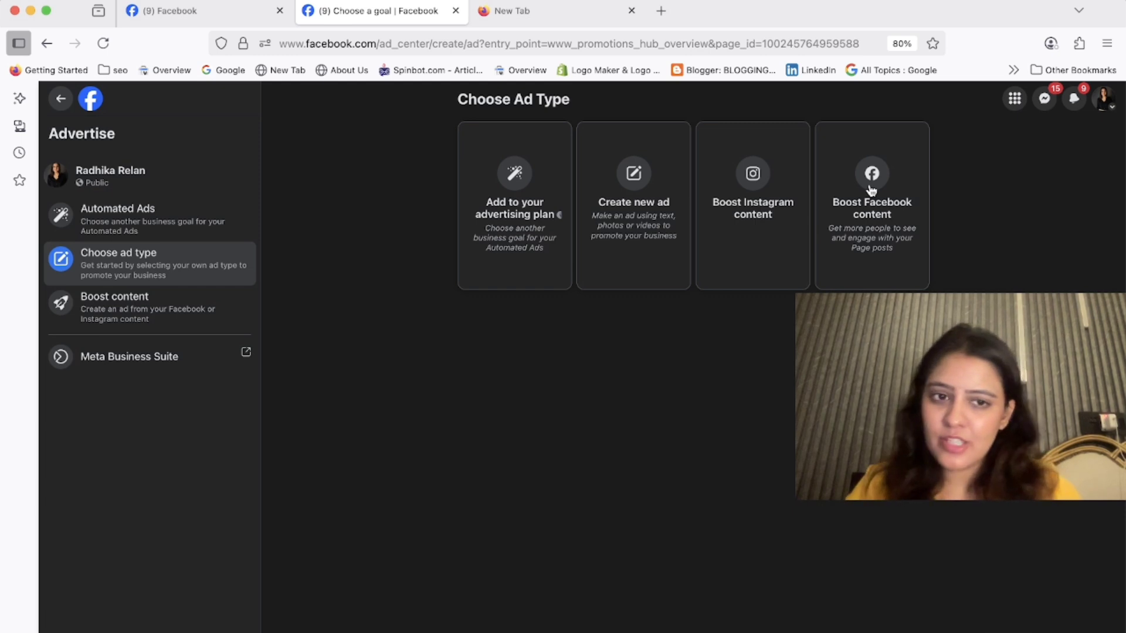
{"action": "left_click", "coordinate": [748, 228]}
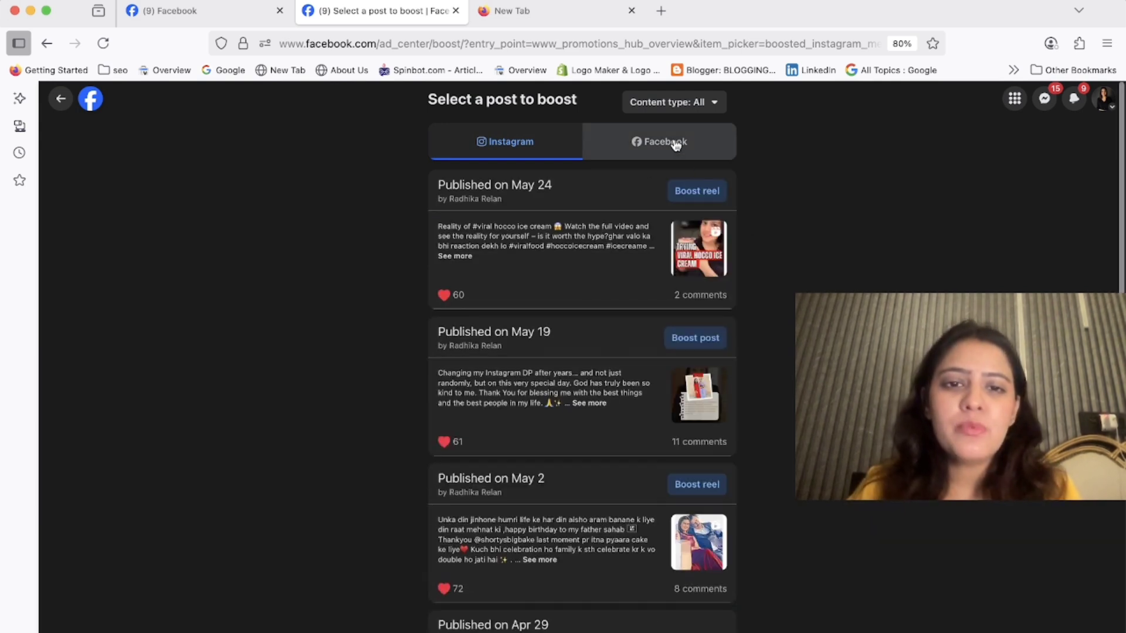
{"action": "left_click", "coordinate": [705, 197]}
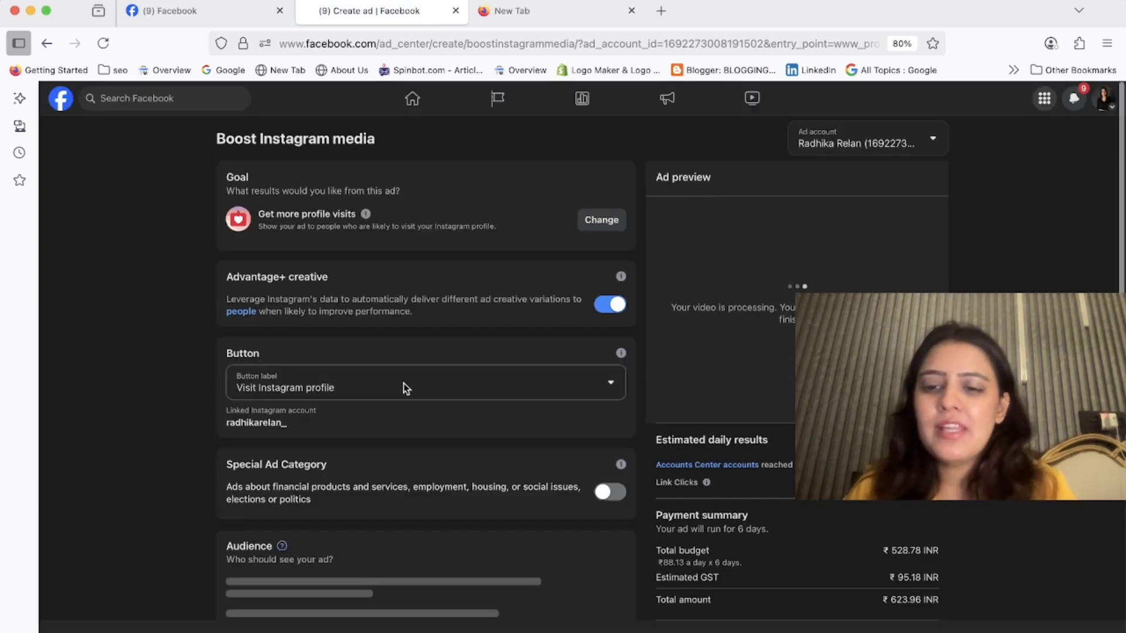
- Look over the ad's settings and start creating a new audience for it
{"action": "scroll", "coordinate": [402, 381], "scroll_direction": "down", "scroll_amount": 10}
{"action": "scroll", "coordinate": [403, 377], "scroll_direction": "down", "scroll_amount": 2}
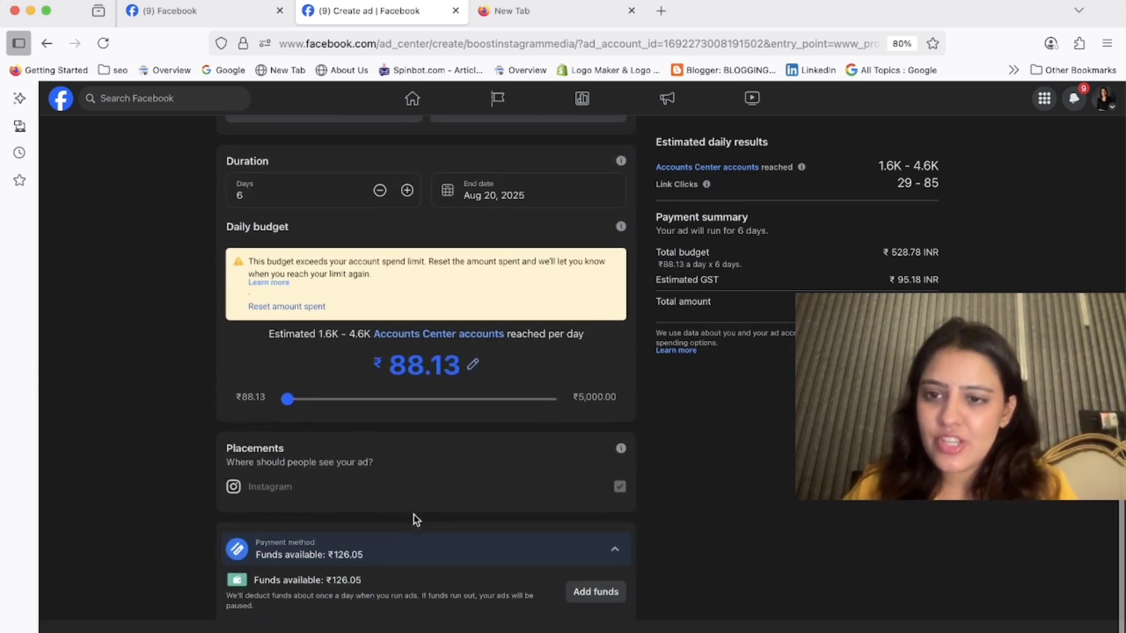
{"action": "scroll", "coordinate": [414, 519], "scroll_direction": "up", "scroll_amount": 4}
{"action": "scroll", "coordinate": [413, 519], "scroll_direction": "up", "scroll_amount": 5}
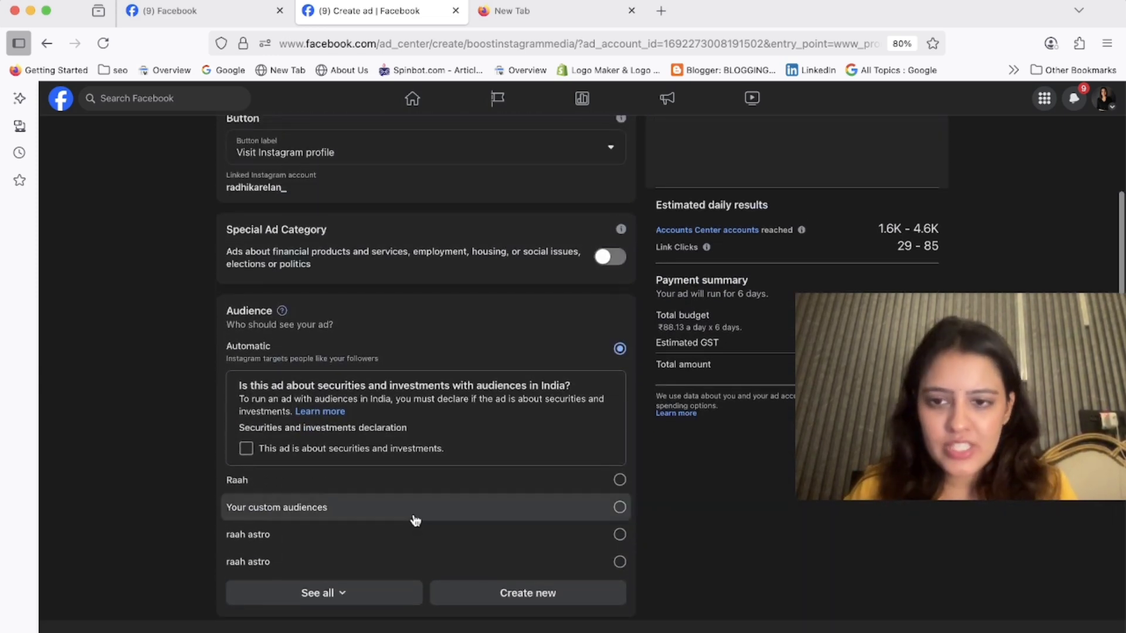
{"action": "left_click", "coordinate": [558, 595]}
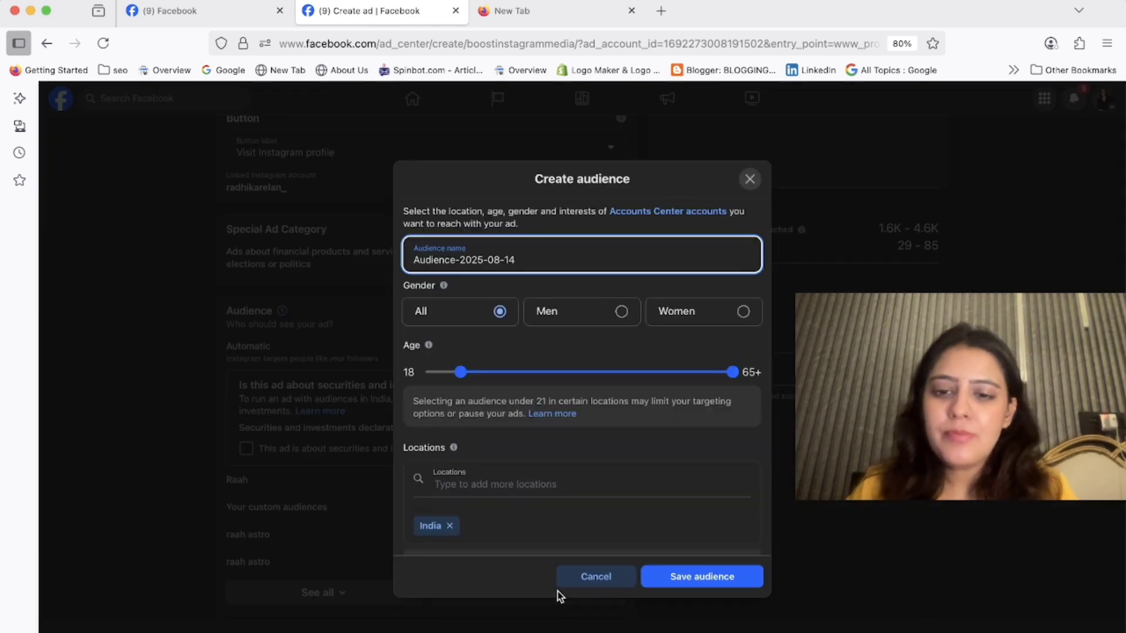
{"action": "scroll", "coordinate": [456, 505], "scroll_direction": "down", "scroll_amount": 2}
{"action": "scroll", "coordinate": [456, 506], "scroll_direction": "up", "scroll_amount": 2}
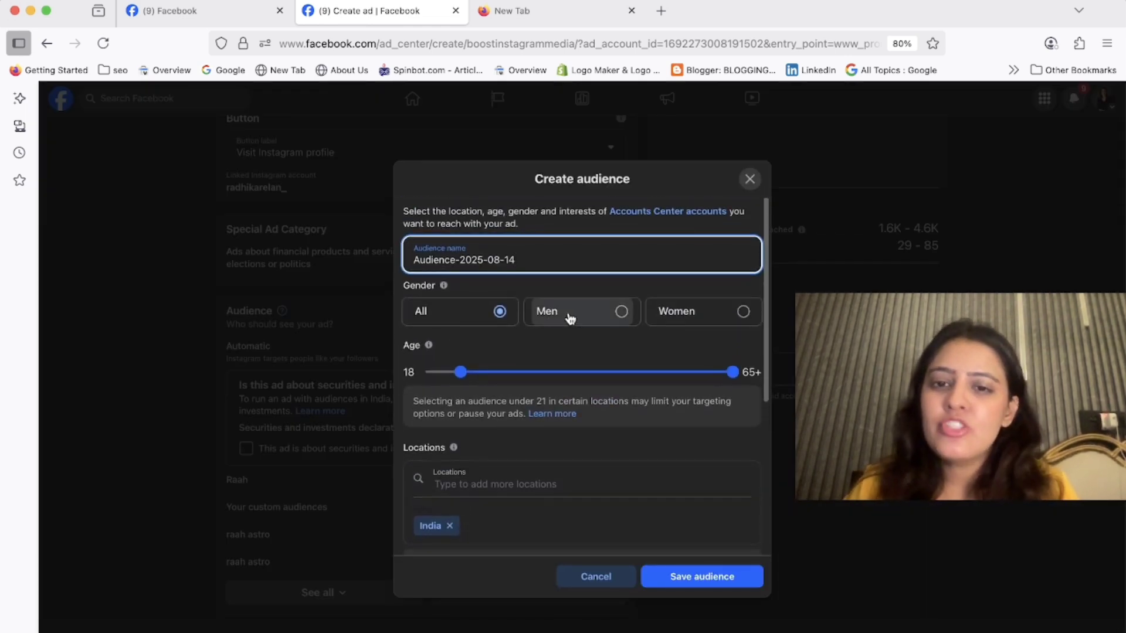
- Name the audience youtube and limit it to women aged 18 to 45
{"action": "triple_click", "coordinate": [531, 255]}
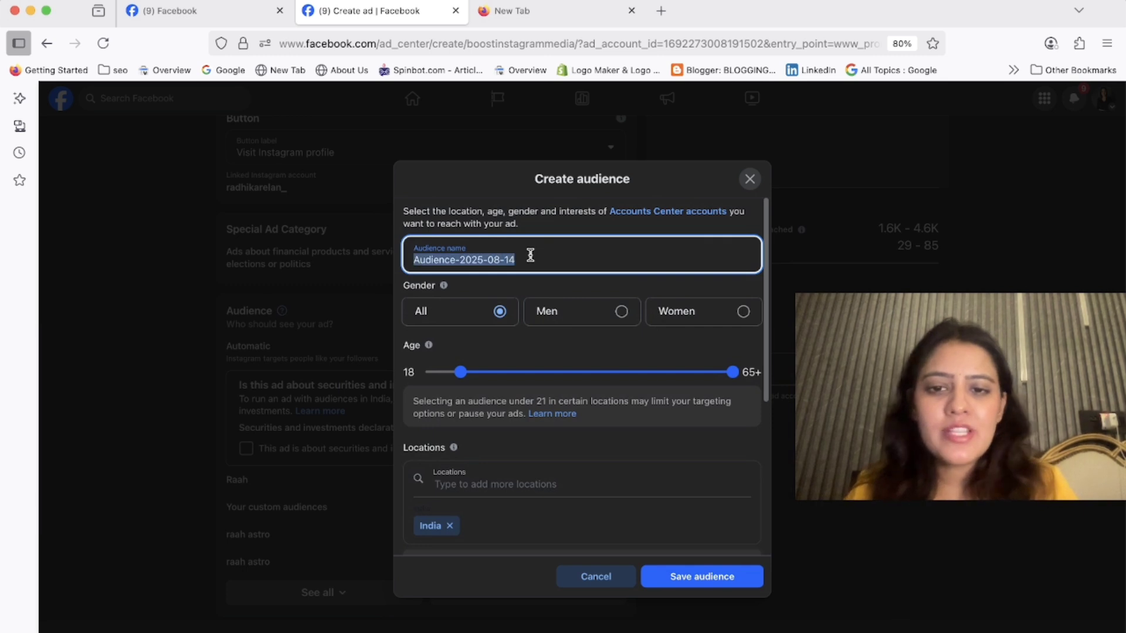
{"action": "key", "text": "BackSpace"}
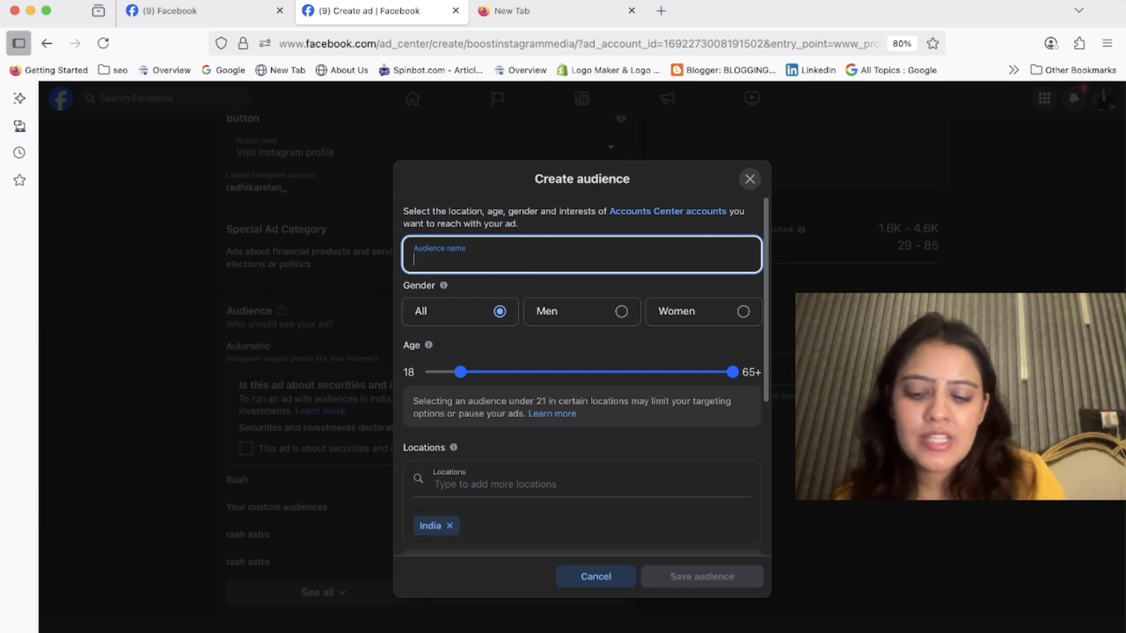
{"action": "type", "text": "youtube"}
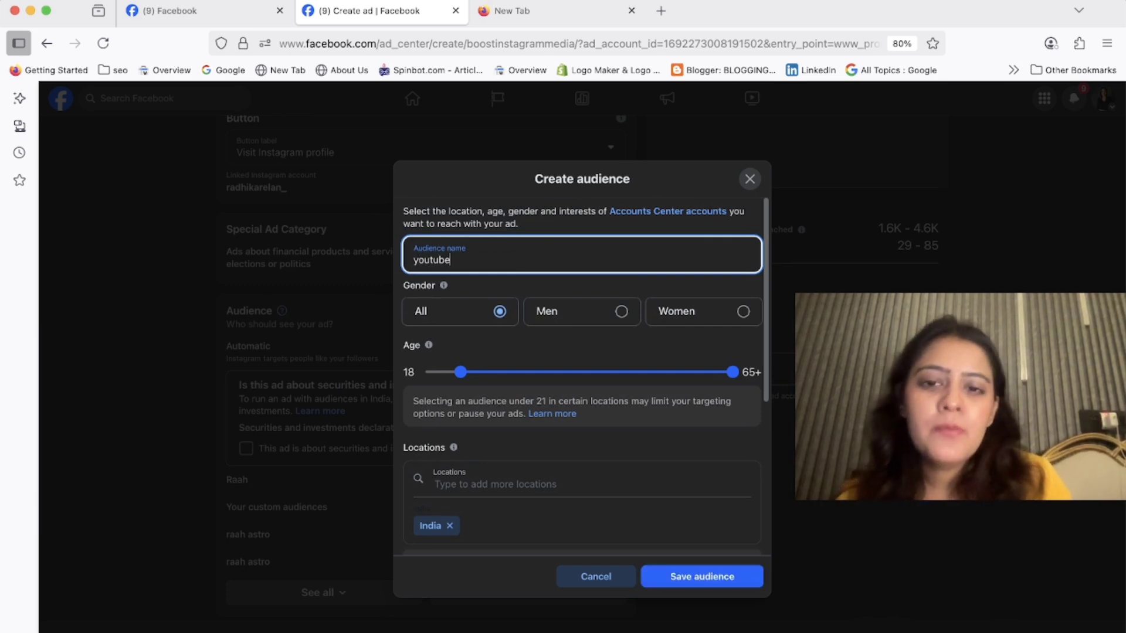
{"action": "left_click", "coordinate": [688, 313]}
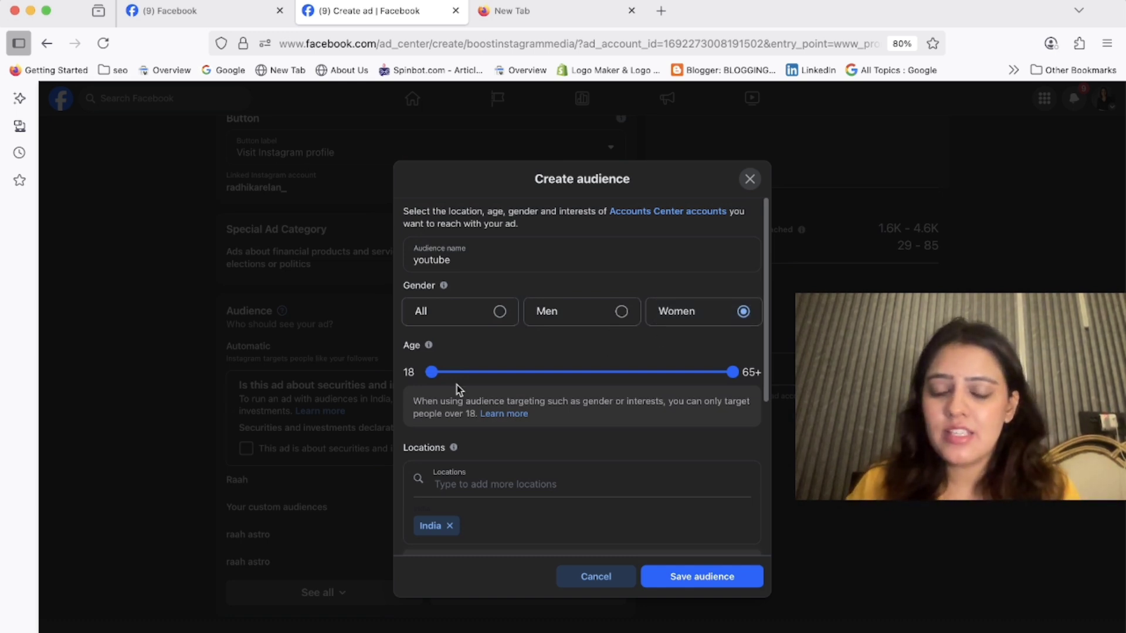
{"action": "left_click_drag", "start_coordinate": [732, 372], "coordinate": [607, 378]}
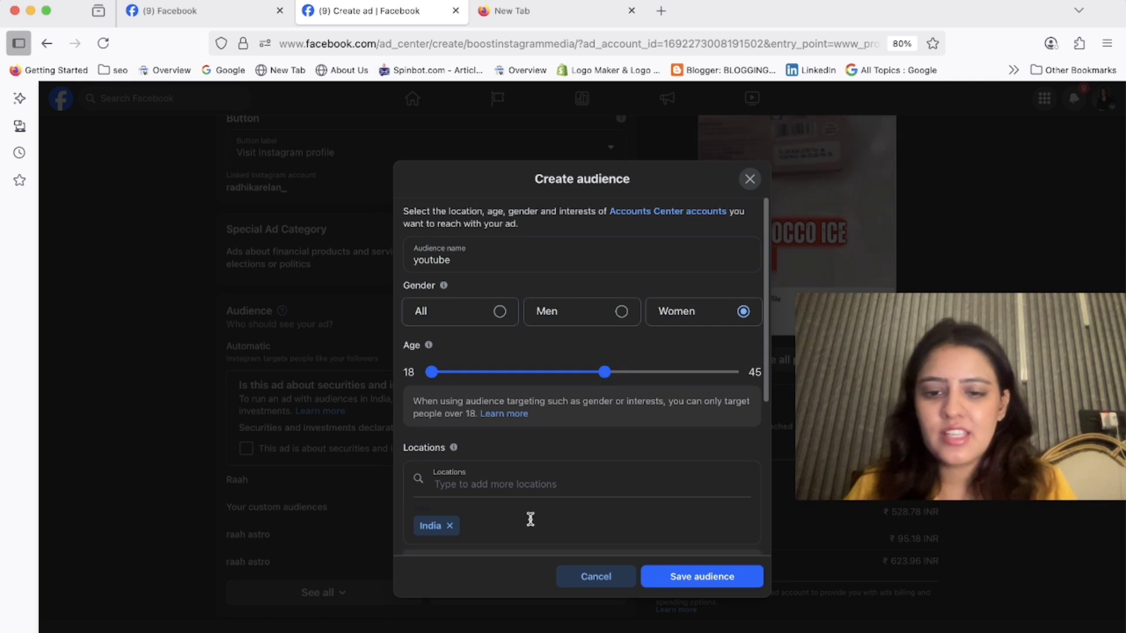
- Replace India with Mumbai, Maharashtra and Goa as the audience's target locations
{"action": "scroll", "coordinate": [528, 520], "scroll_direction": "down", "scroll_amount": 1}
{"action": "left_click", "coordinate": [452, 469]}
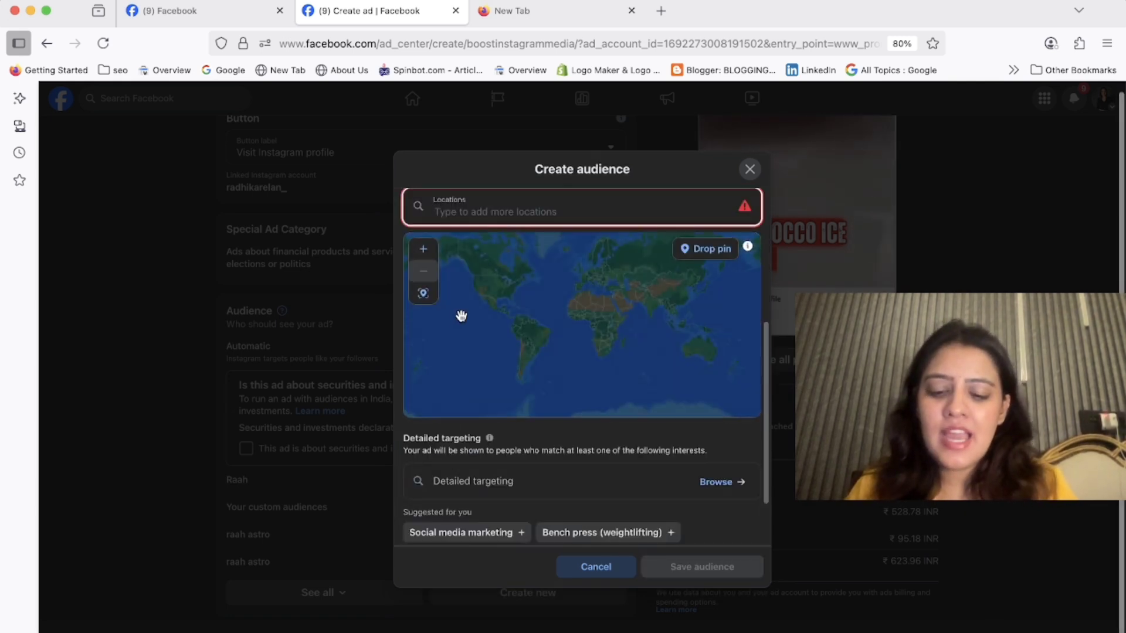
{"action": "type", "text": "mum"}
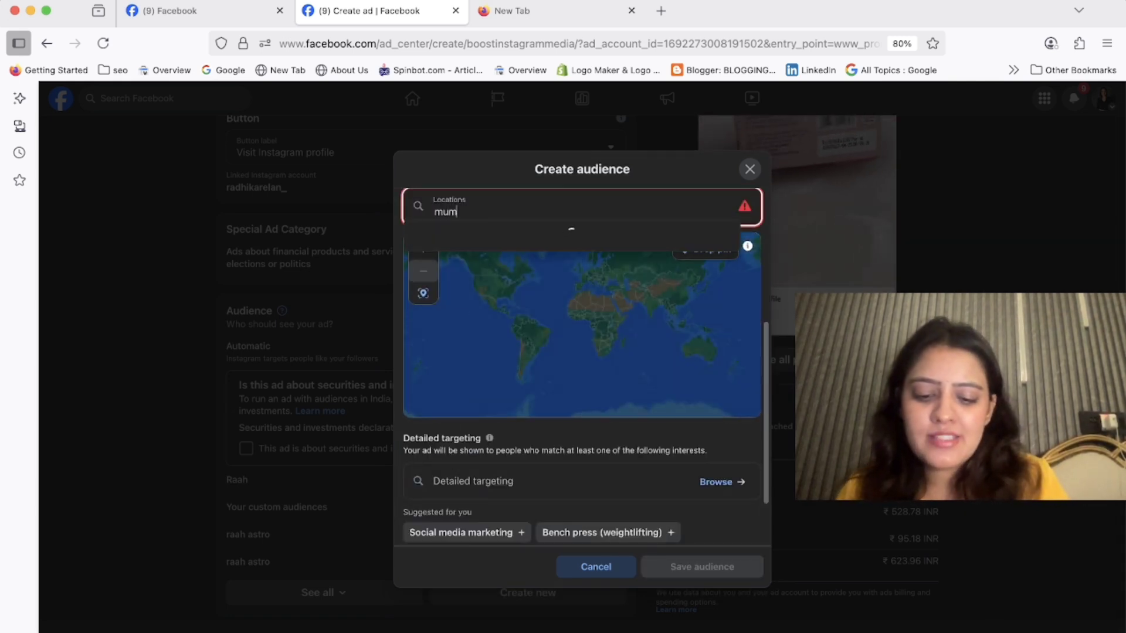
{"action": "type", "text": "bai"}
{"action": "left_click", "coordinate": [415, 228]}
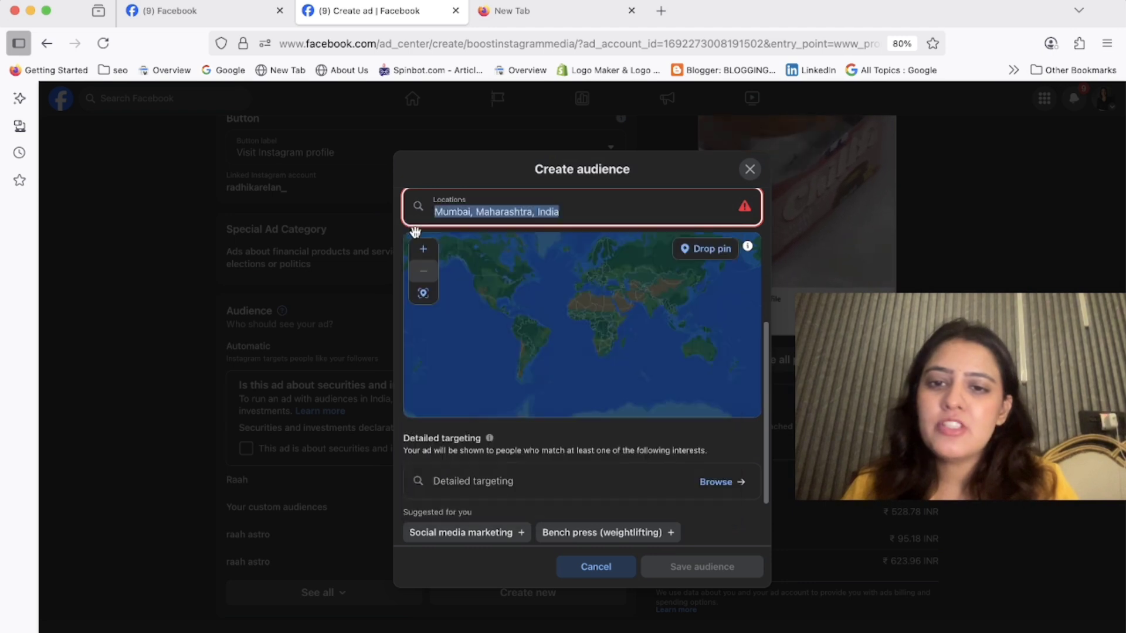
{"action": "type", "text": "goa"}
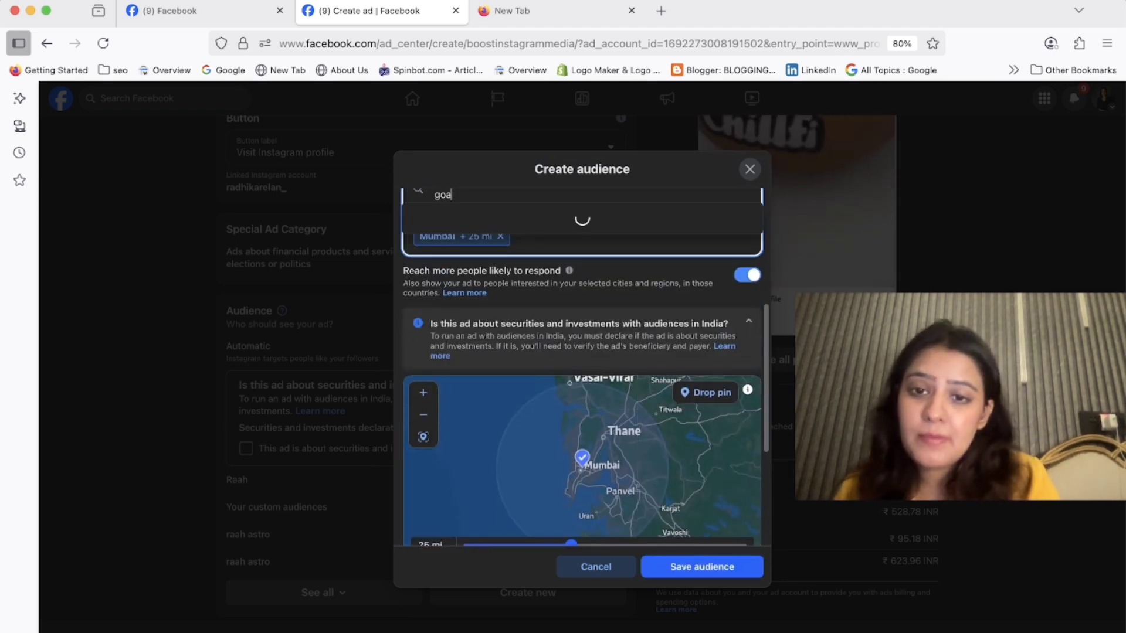
{"action": "left_click", "coordinate": [495, 222]}
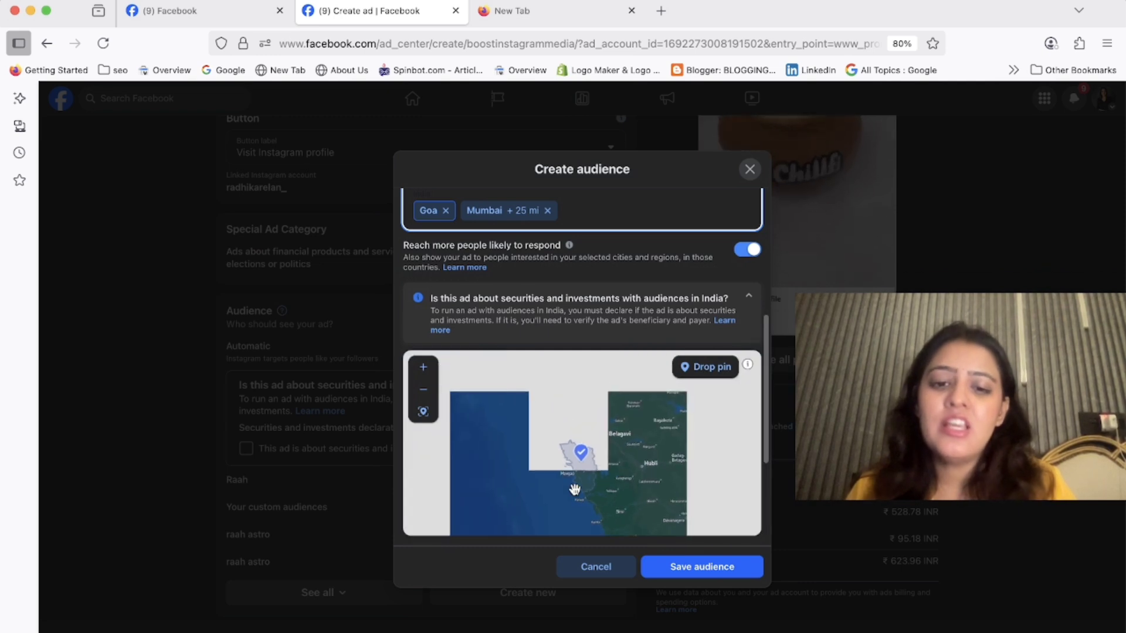
- Browse the audience's detailed targeting categories and read the description of the Demographics options
{"action": "left_click_drag", "start_coordinate": [767, 368], "coordinate": [754, 494]}
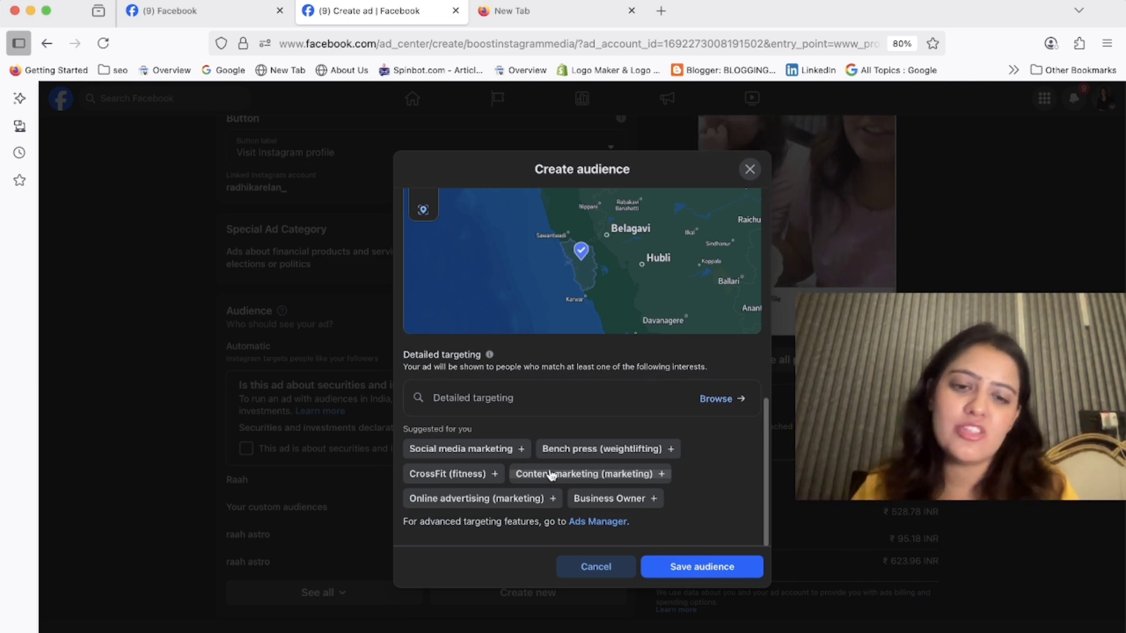
{"action": "left_click", "coordinate": [701, 402]}
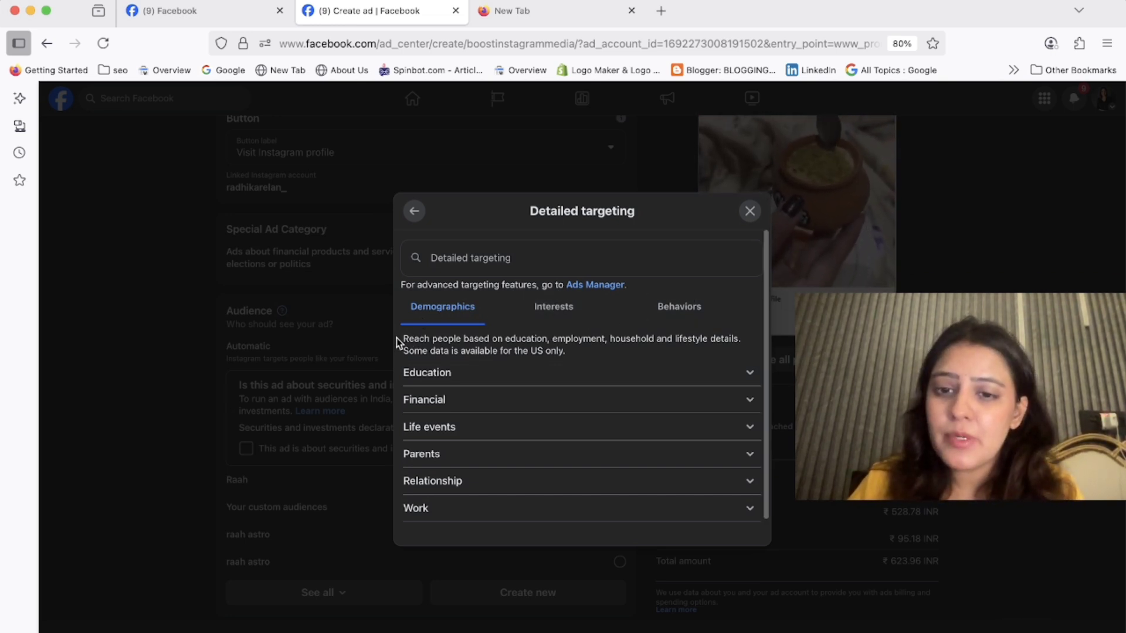
{"action": "left_click_drag", "start_coordinate": [403, 339], "coordinate": [577, 355]}
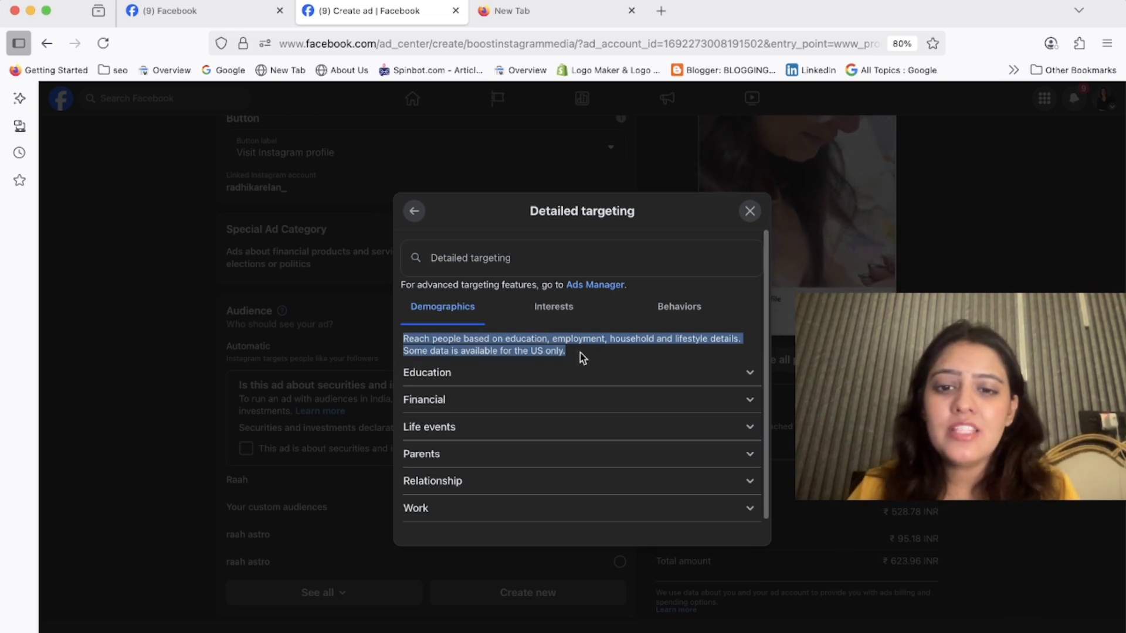
{"action": "left_click", "coordinate": [610, 321]}
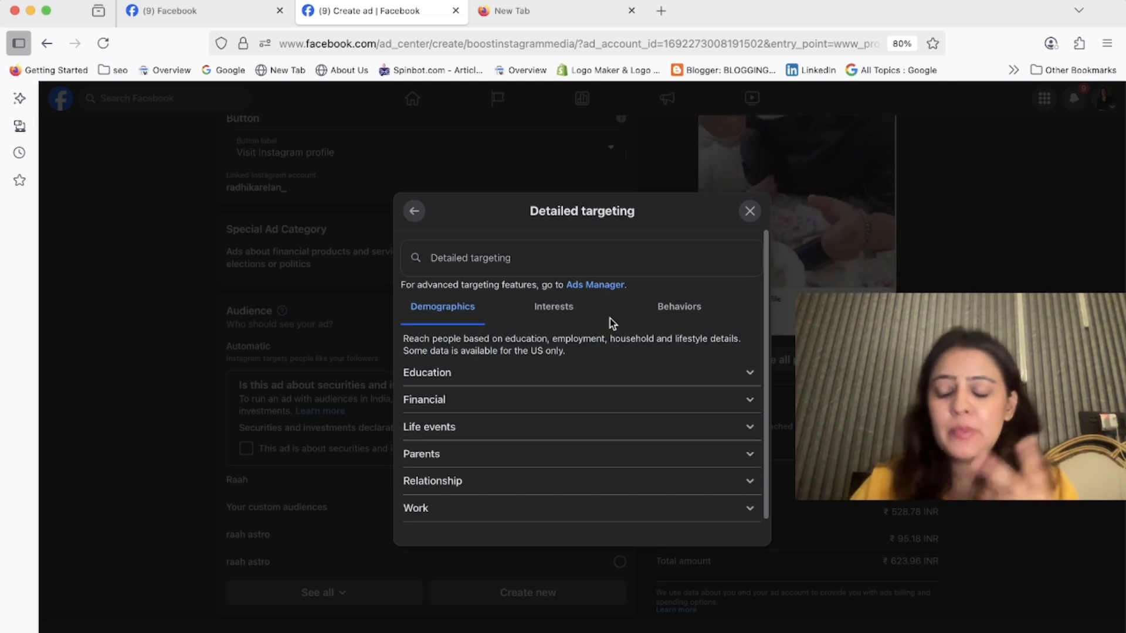
- Target the education levels College grad, In college and Some college in the demographics
{"action": "left_click", "coordinate": [540, 381]}
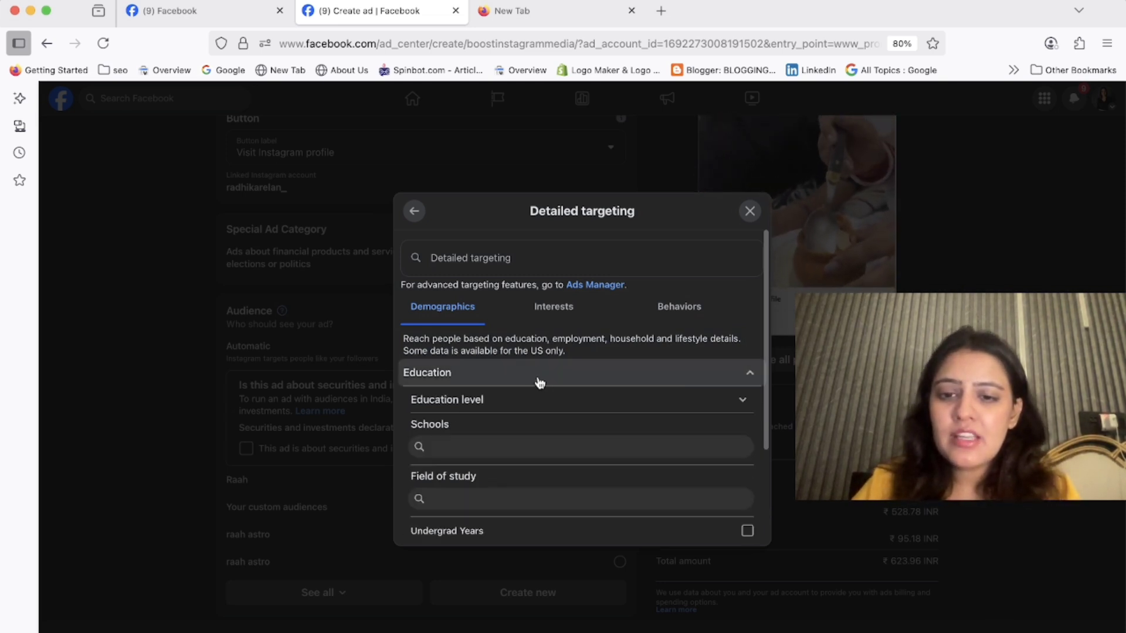
{"action": "scroll", "coordinate": [543, 443], "scroll_direction": "down", "scroll_amount": 3}
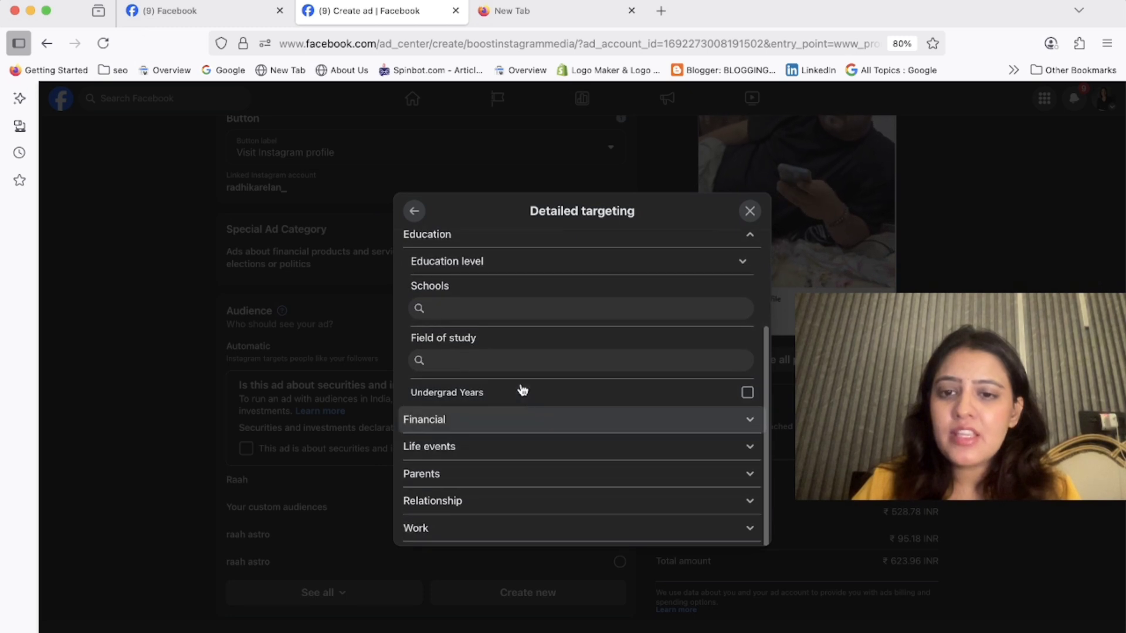
{"action": "scroll", "coordinate": [520, 389], "scroll_direction": "up", "scroll_amount": 2}
{"action": "left_click", "coordinate": [506, 309]}
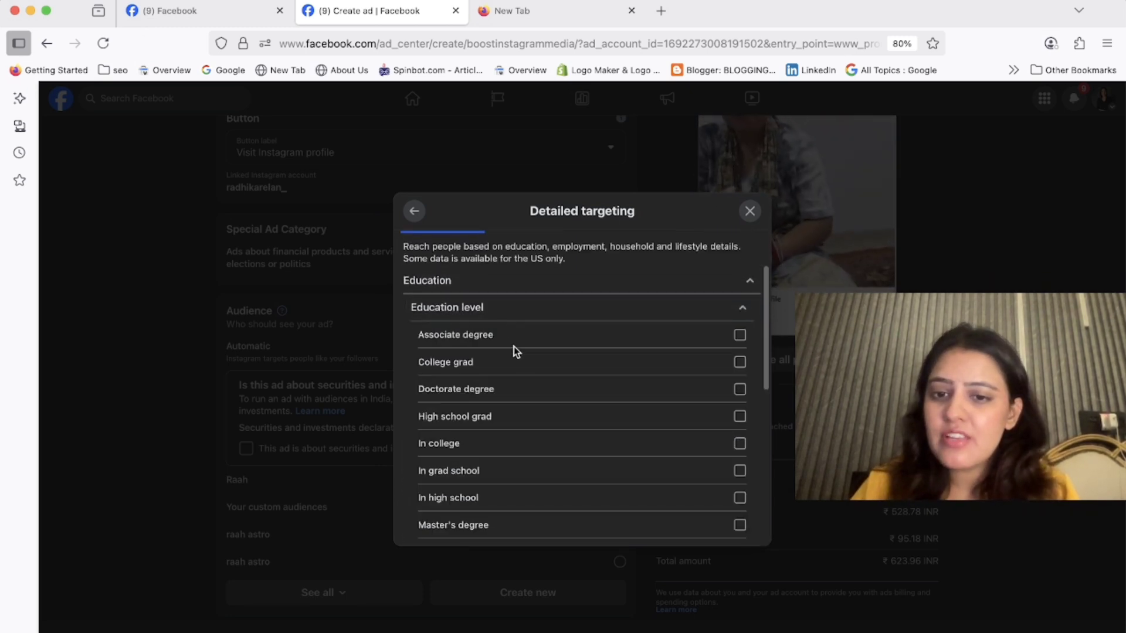
{"action": "left_click", "coordinate": [739, 363]}
{"action": "scroll", "coordinate": [739, 376], "scroll_direction": "up", "scroll_amount": 1}
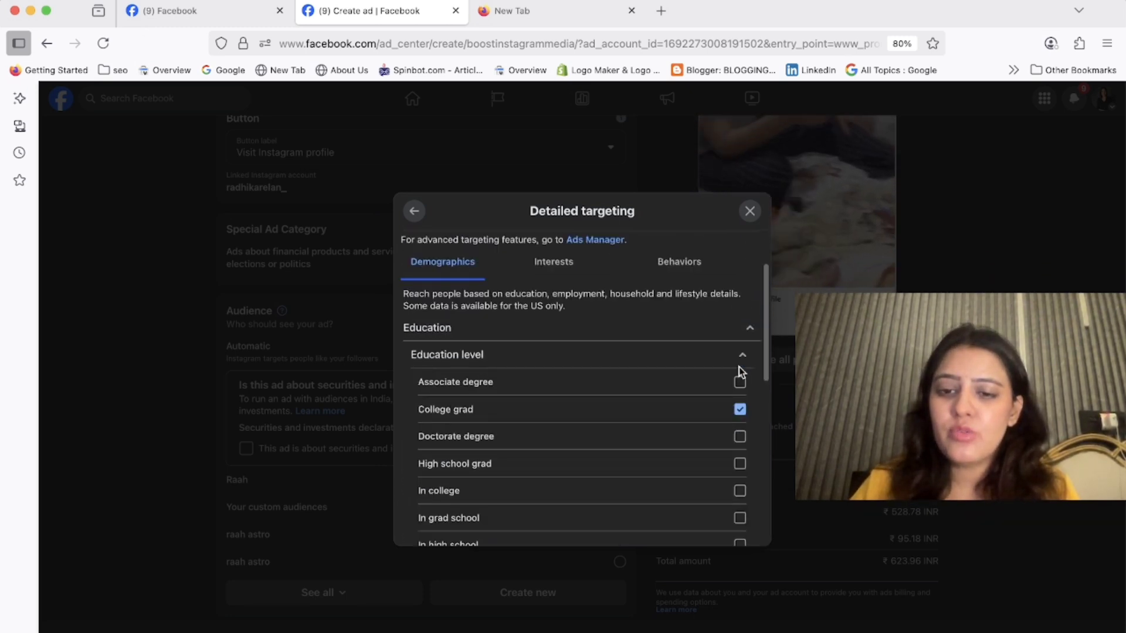
{"action": "scroll", "coordinate": [704, 485], "scroll_direction": "down", "scroll_amount": 2}
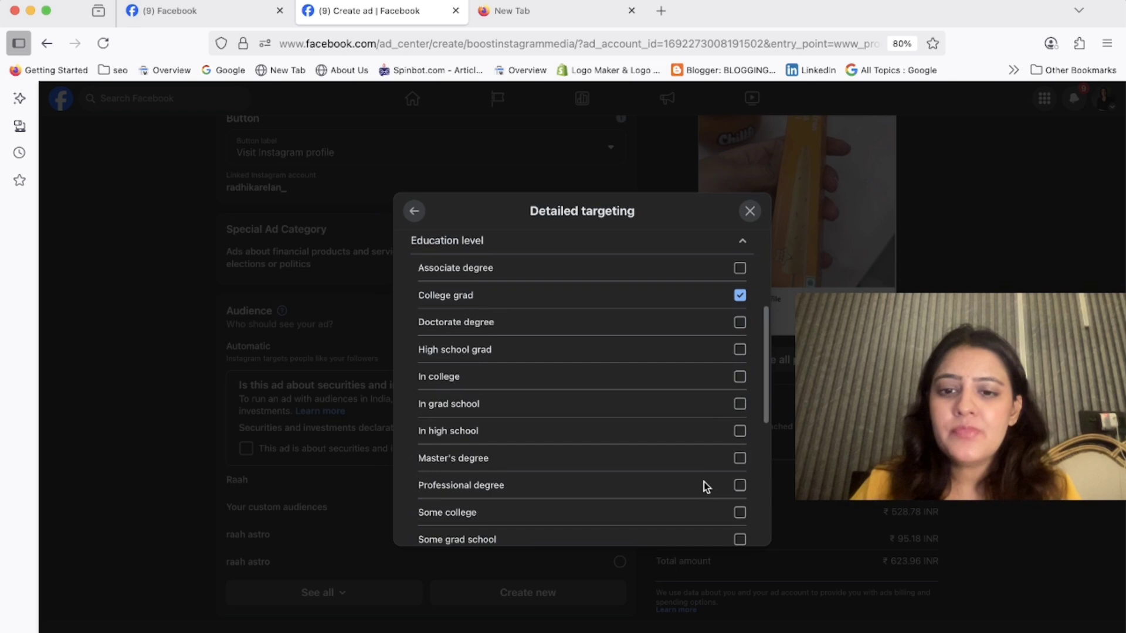
{"action": "left_click", "coordinate": [738, 380]}
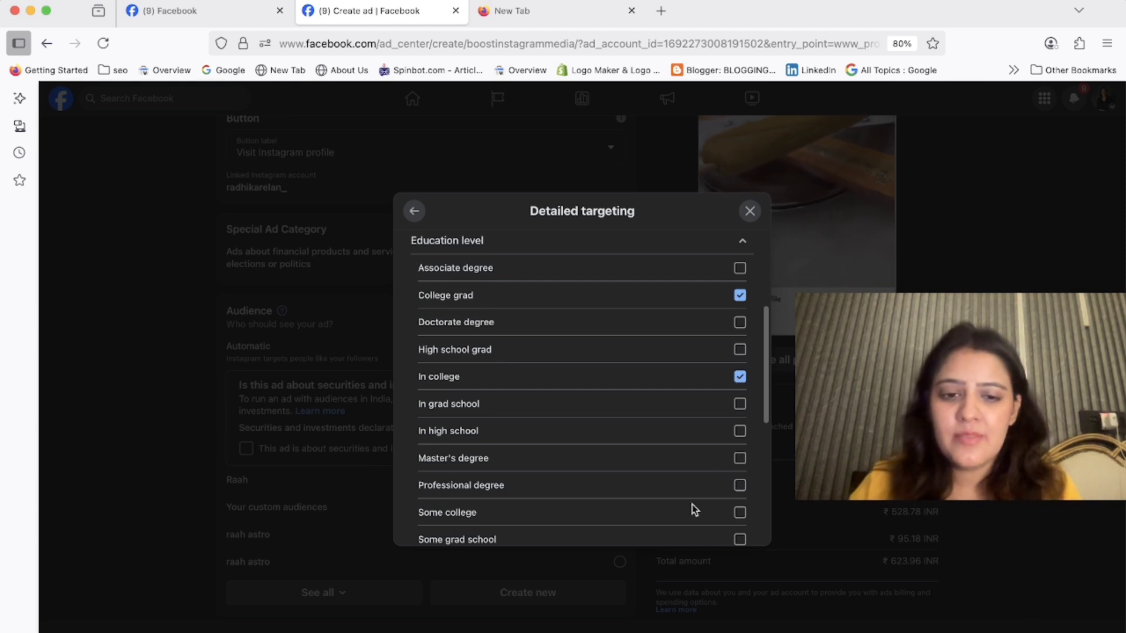
{"action": "left_click", "coordinate": [738, 513]}
{"action": "scroll", "coordinate": [732, 513], "scroll_direction": "down", "scroll_amount": 2}
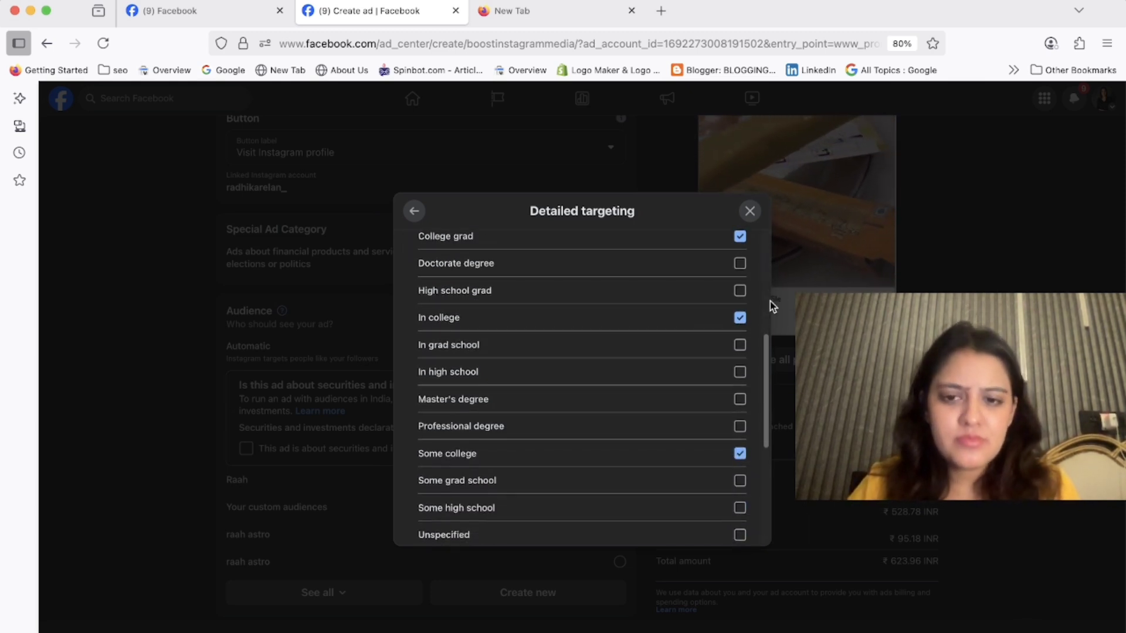
- Enable the Undergrad Years criterion in the education targeting
{"action": "scroll", "coordinate": [657, 409], "scroll_direction": "down", "scroll_amount": 5}
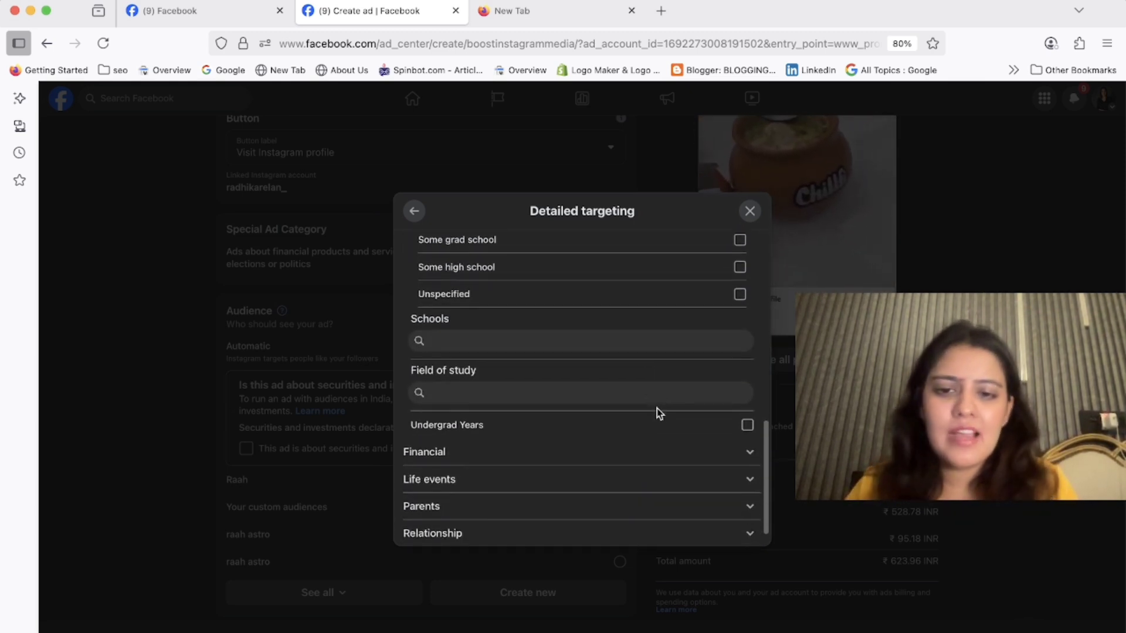
{"action": "scroll", "coordinate": [656, 412], "scroll_direction": "down", "scroll_amount": 1}
{"action": "left_click", "coordinate": [648, 411]}
{"action": "scroll", "coordinate": [643, 409], "scroll_direction": "down", "scroll_amount": 1}
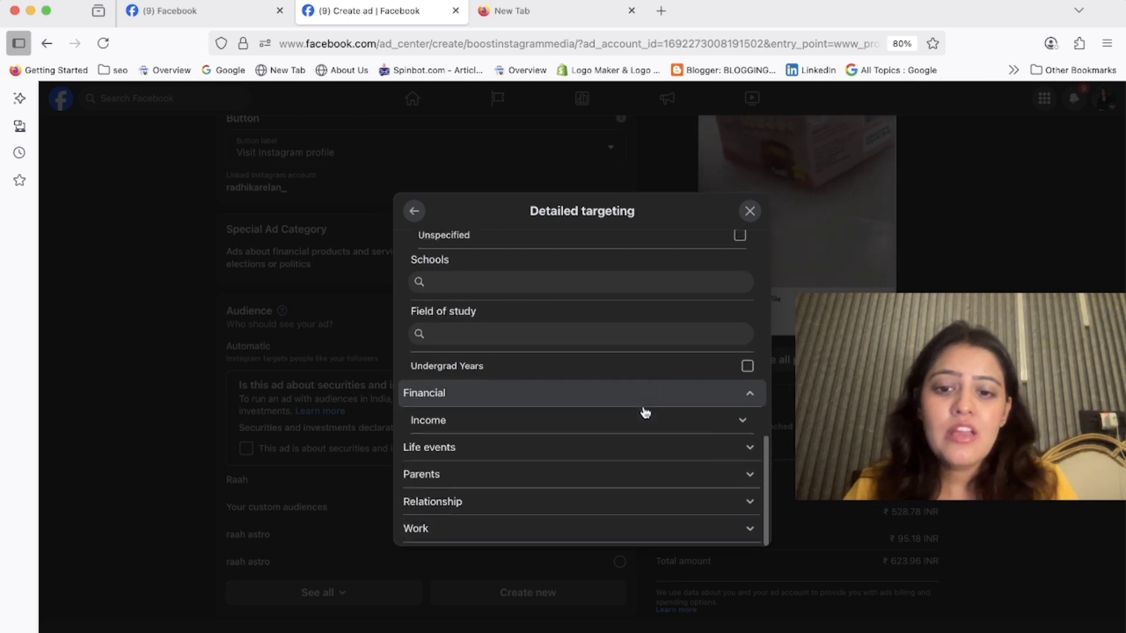
{"action": "scroll", "coordinate": [626, 393], "scroll_direction": "up", "scroll_amount": 1}
{"action": "left_click", "coordinate": [625, 392]}
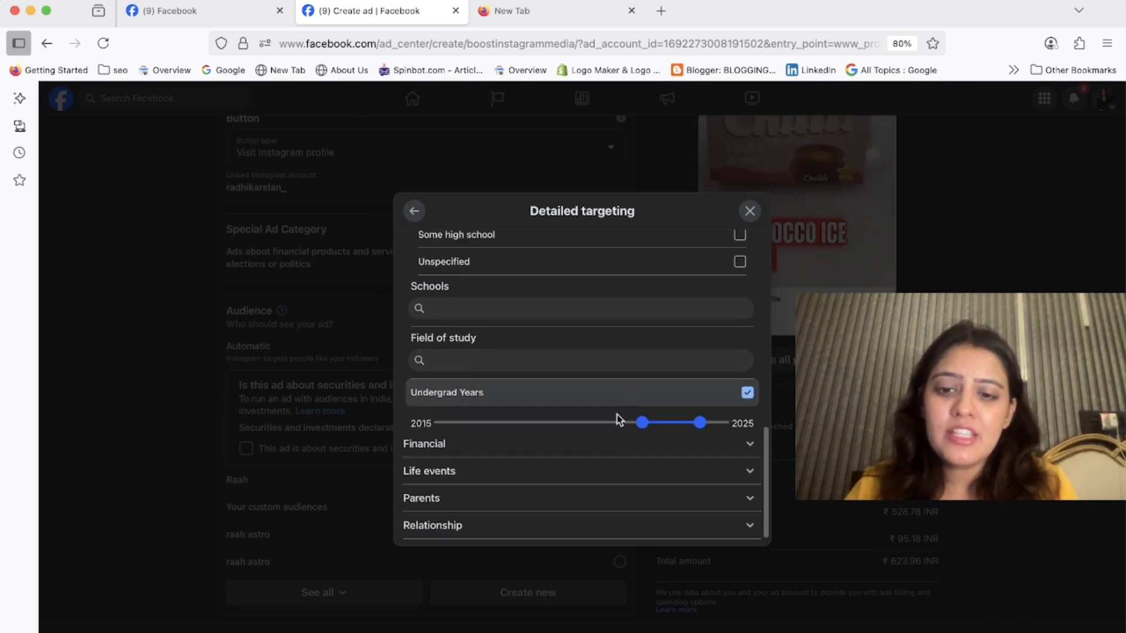
- Target household incomes in the top 10% and top 10%-25% of ZIP codes (US) under the financial demographics
{"action": "left_click", "coordinate": [598, 472]}
{"action": "scroll", "coordinate": [598, 476], "scroll_direction": "down", "scroll_amount": 3}
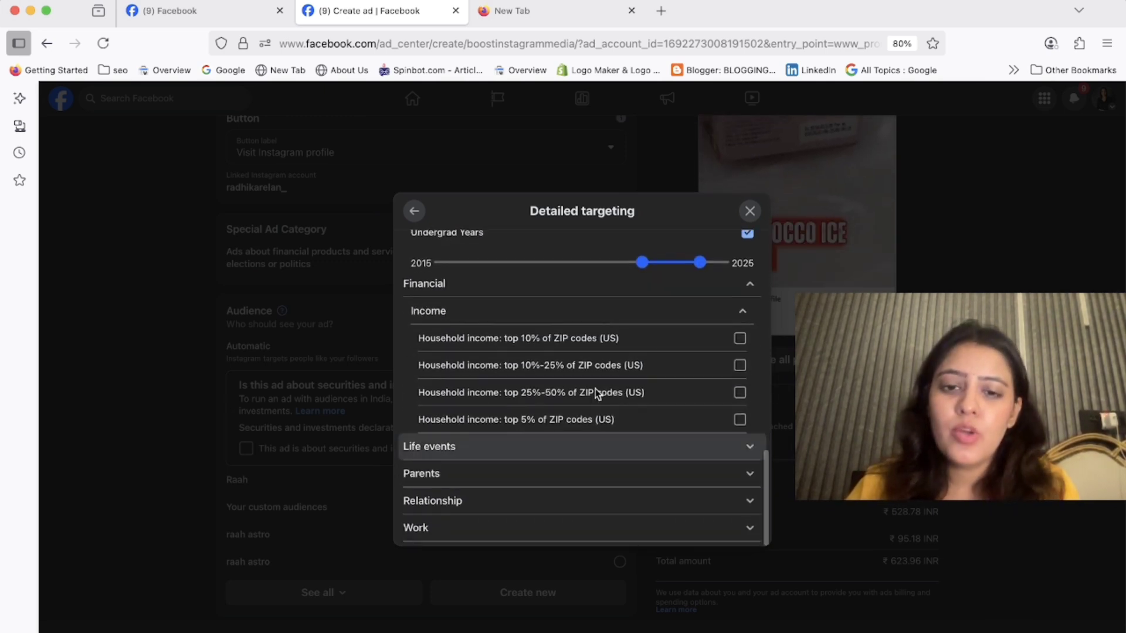
{"action": "left_click", "coordinate": [740, 339]}
{"action": "left_click", "coordinate": [740, 366]}
{"action": "scroll", "coordinate": [739, 369], "scroll_direction": "up", "scroll_amount": 1}
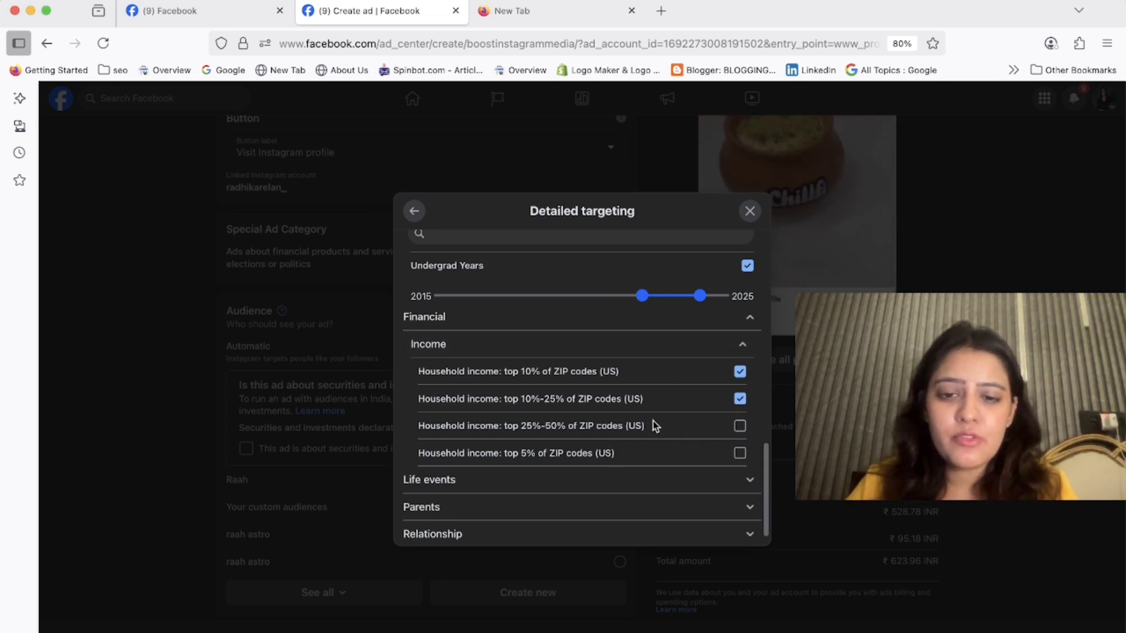
{"action": "scroll", "coordinate": [633, 392], "scroll_direction": "up", "scroll_amount": 4}
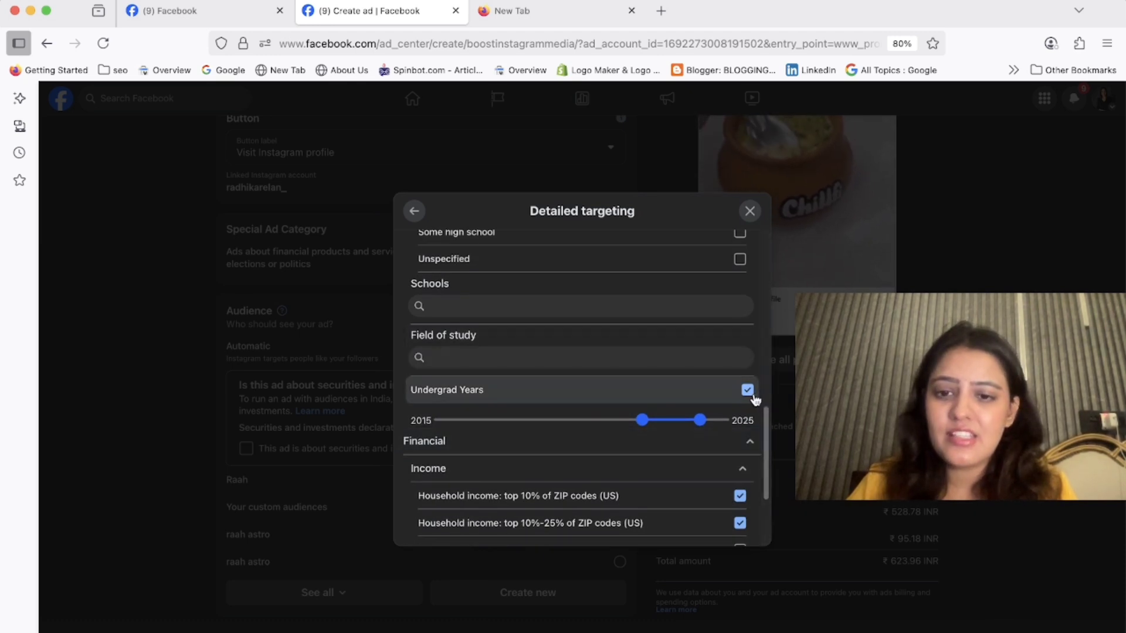
{"action": "scroll", "coordinate": [572, 424], "scroll_direction": "down", "scroll_amount": 4}
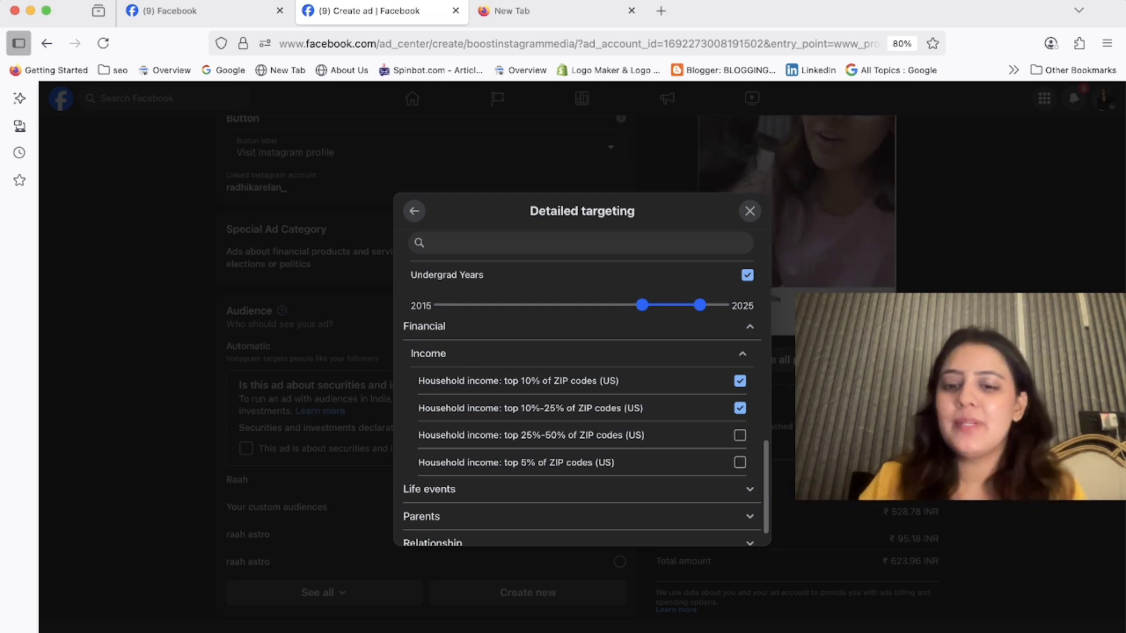
- Browse the Life events demographics, including anniversary, birthday and friends-of options, and target people in a long-distance relationship
{"action": "left_click", "coordinate": [516, 488]}
{"action": "scroll", "coordinate": [515, 490], "scroll_direction": "down", "scroll_amount": 4}
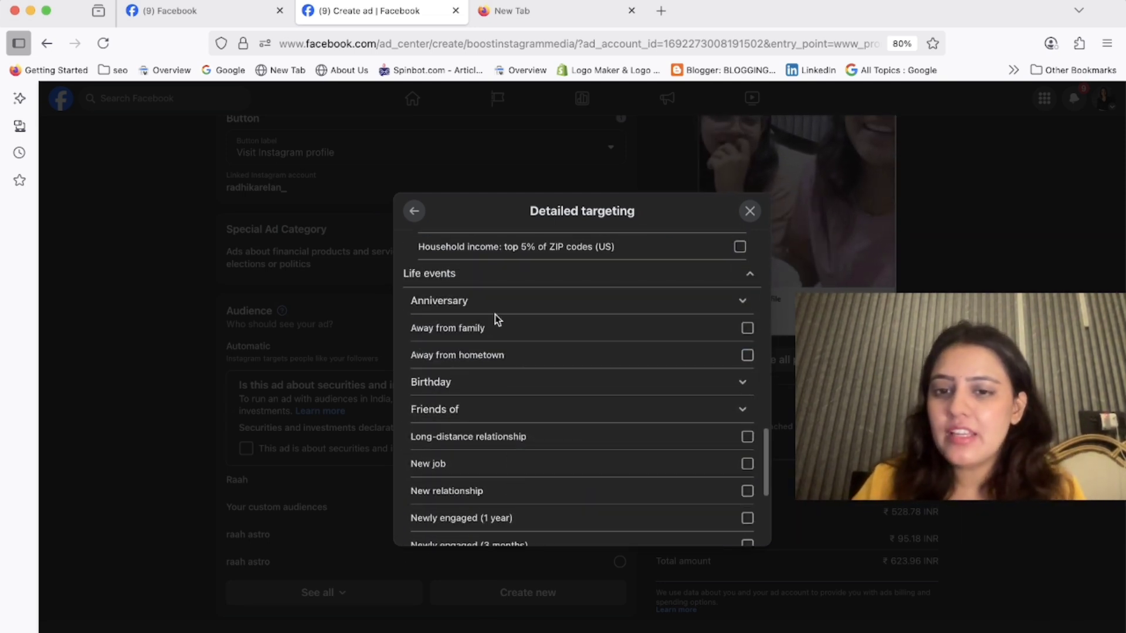
{"action": "left_click", "coordinate": [491, 301]}
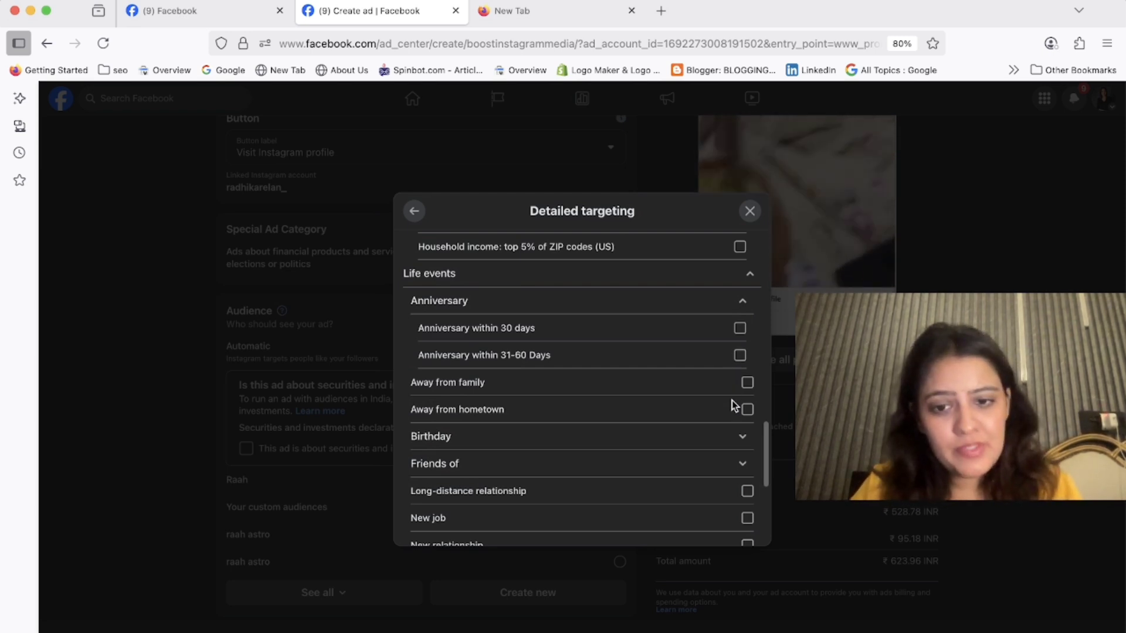
{"action": "scroll", "coordinate": [714, 436], "scroll_direction": "down", "scroll_amount": 3}
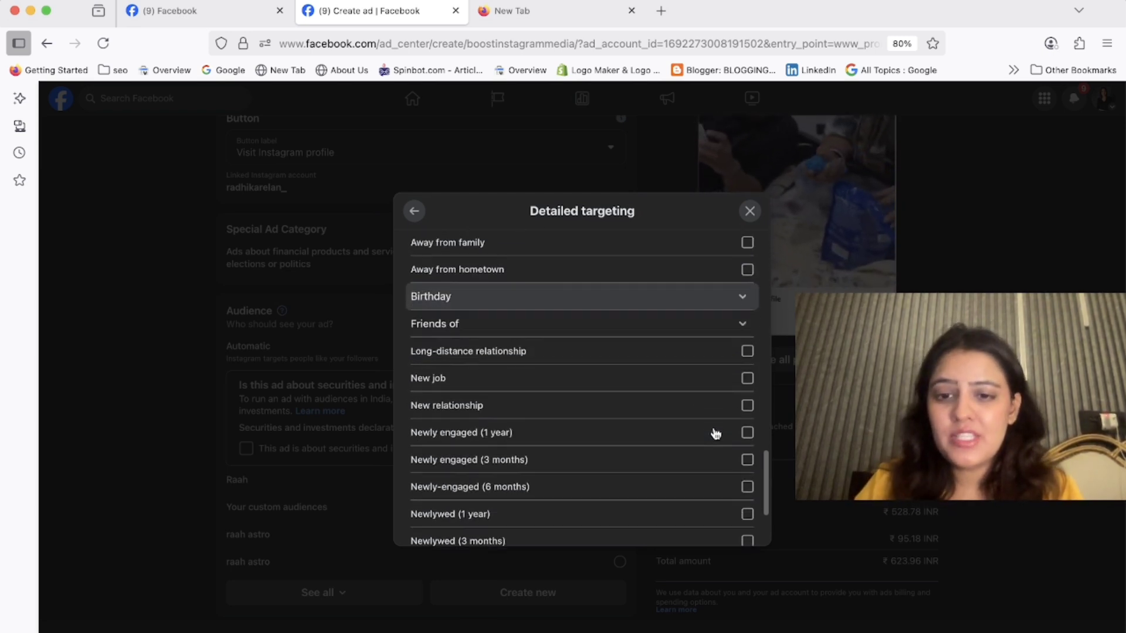
{"action": "left_click", "coordinate": [623, 304]}
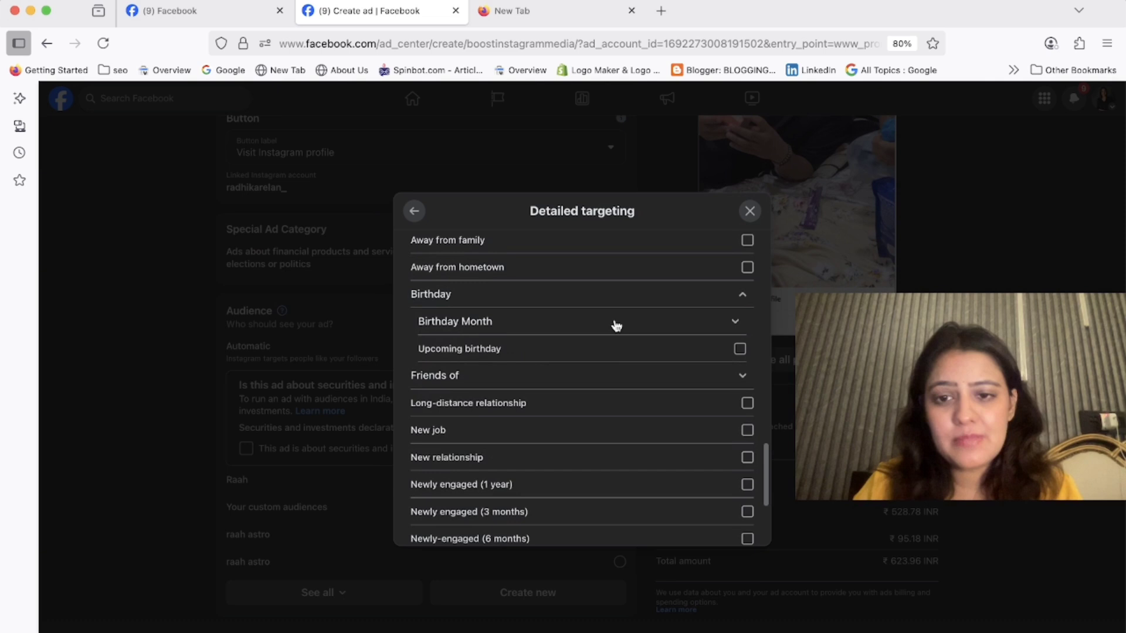
{"action": "left_click", "coordinate": [603, 382]}
{"action": "scroll", "coordinate": [604, 384], "scroll_direction": "down", "scroll_amount": 3}
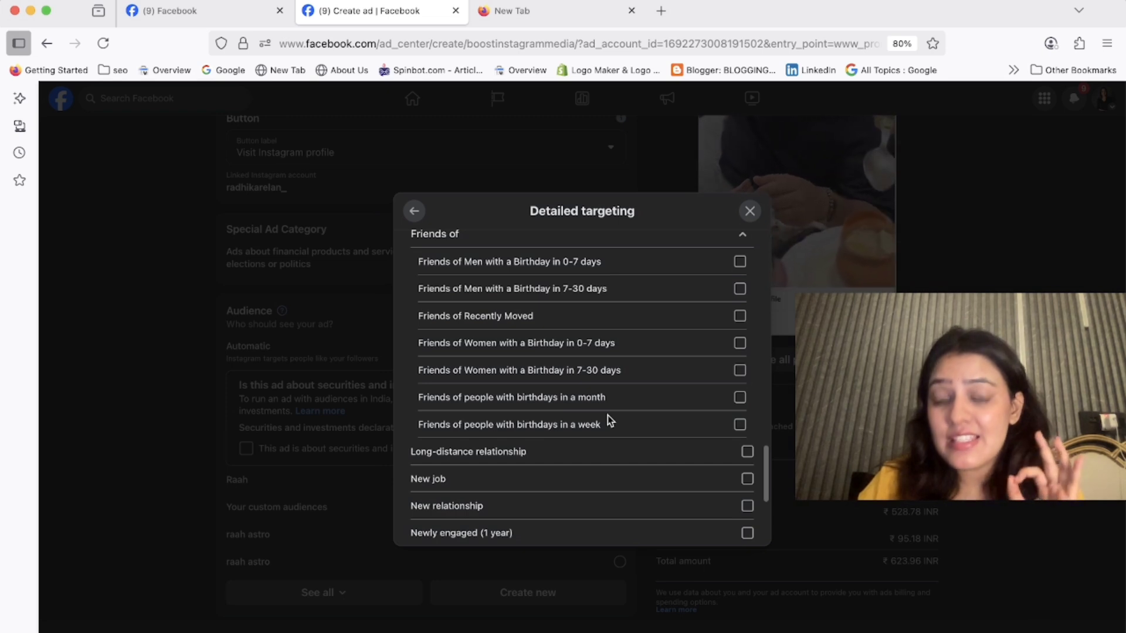
{"action": "scroll", "coordinate": [607, 419], "scroll_direction": "down", "scroll_amount": 2}
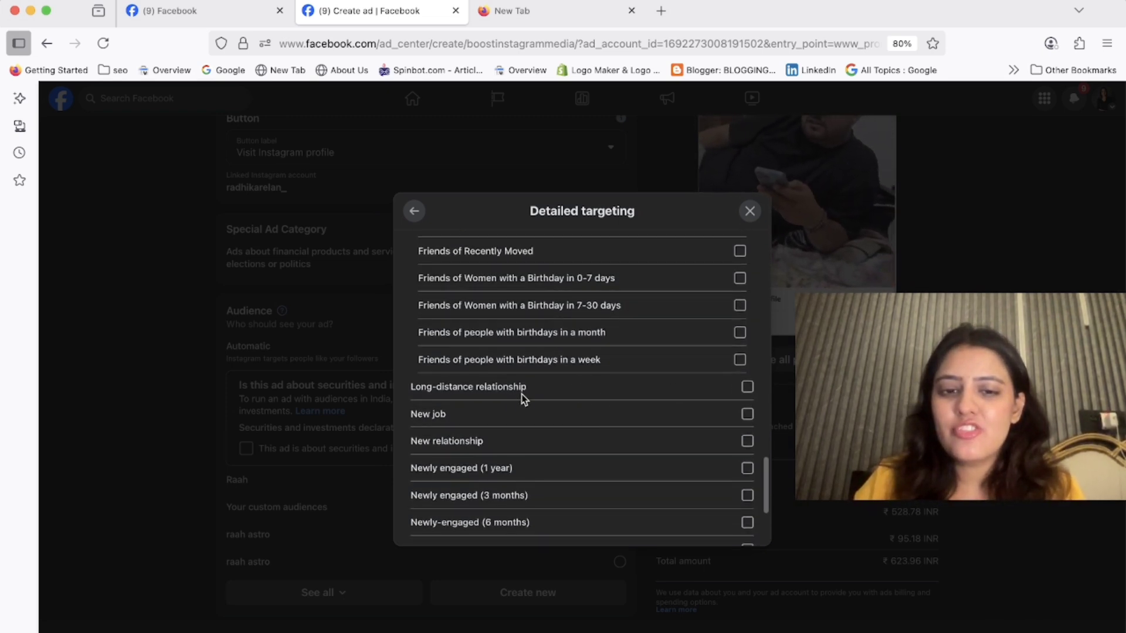
{"action": "left_click", "coordinate": [746, 387]}
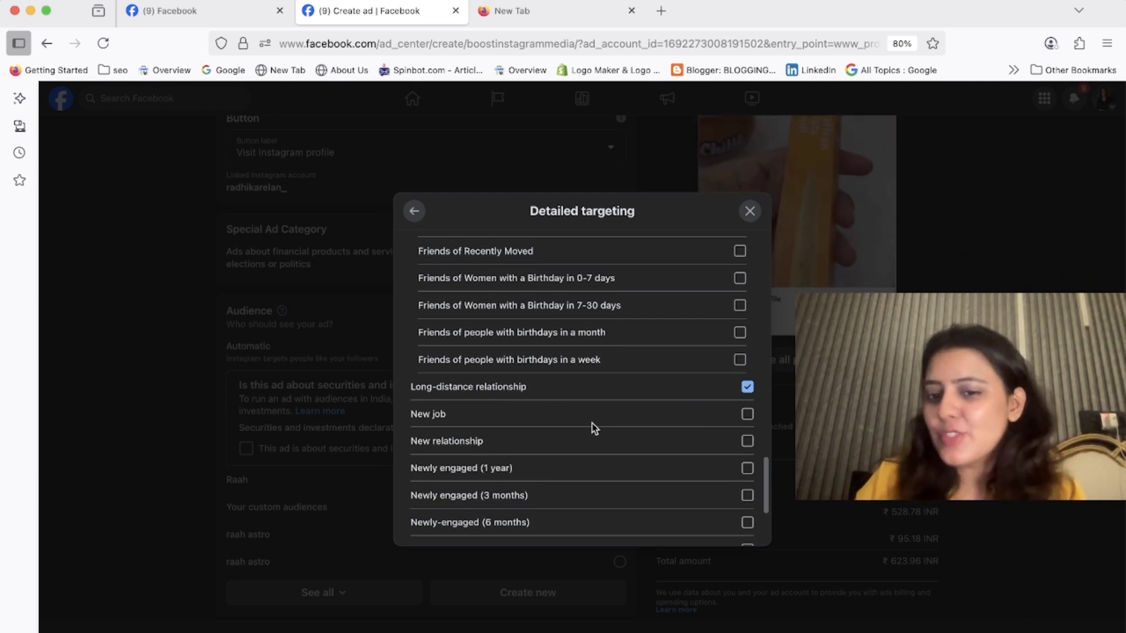
- Review the remaining life events, the parent groups by child age and the relationship status options in the demographics
{"action": "scroll", "coordinate": [586, 423], "scroll_direction": "down", "scroll_amount": 2}
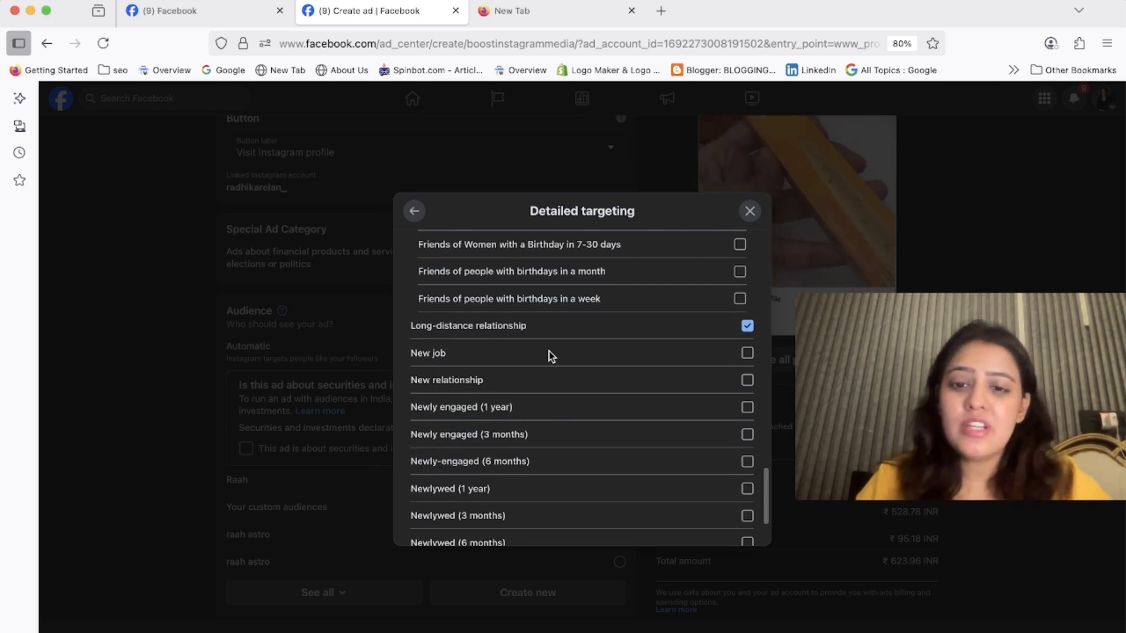
{"action": "scroll", "coordinate": [551, 419], "scroll_direction": "down", "scroll_amount": 2}
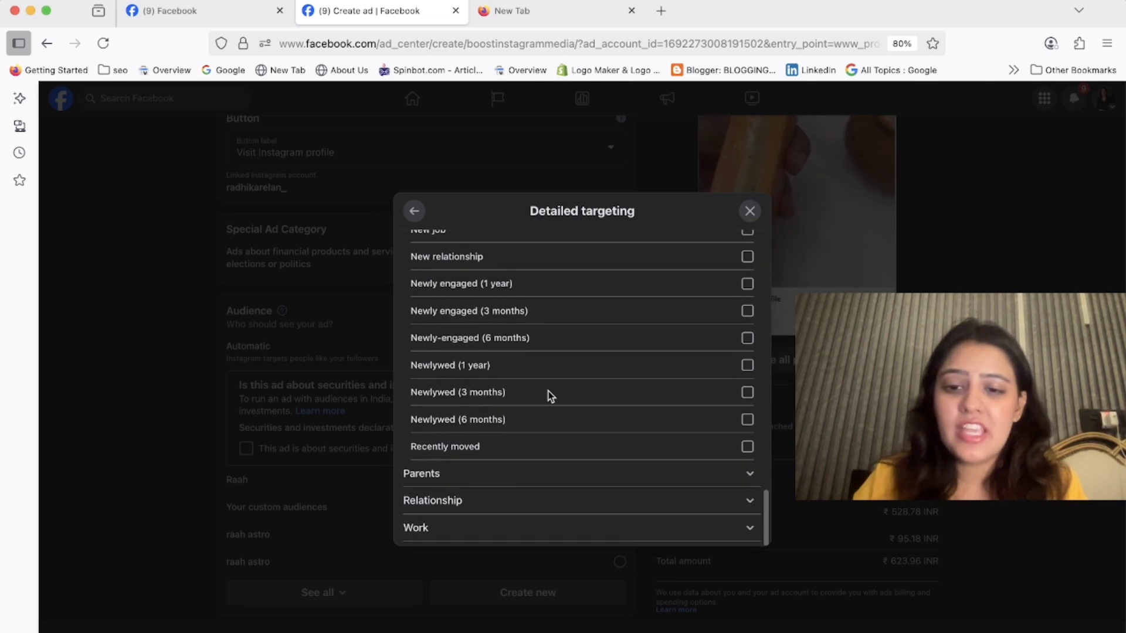
{"action": "left_click", "coordinate": [517, 480]}
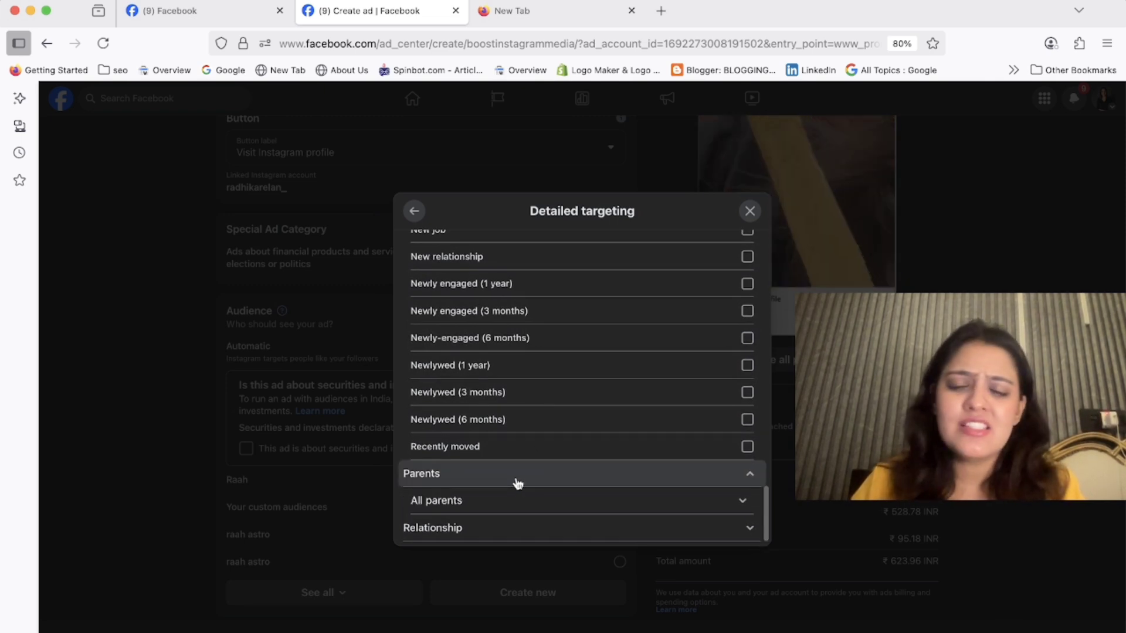
{"action": "scroll", "coordinate": [517, 482], "scroll_direction": "down", "scroll_amount": 1}
{"action": "left_click", "coordinate": [517, 481]}
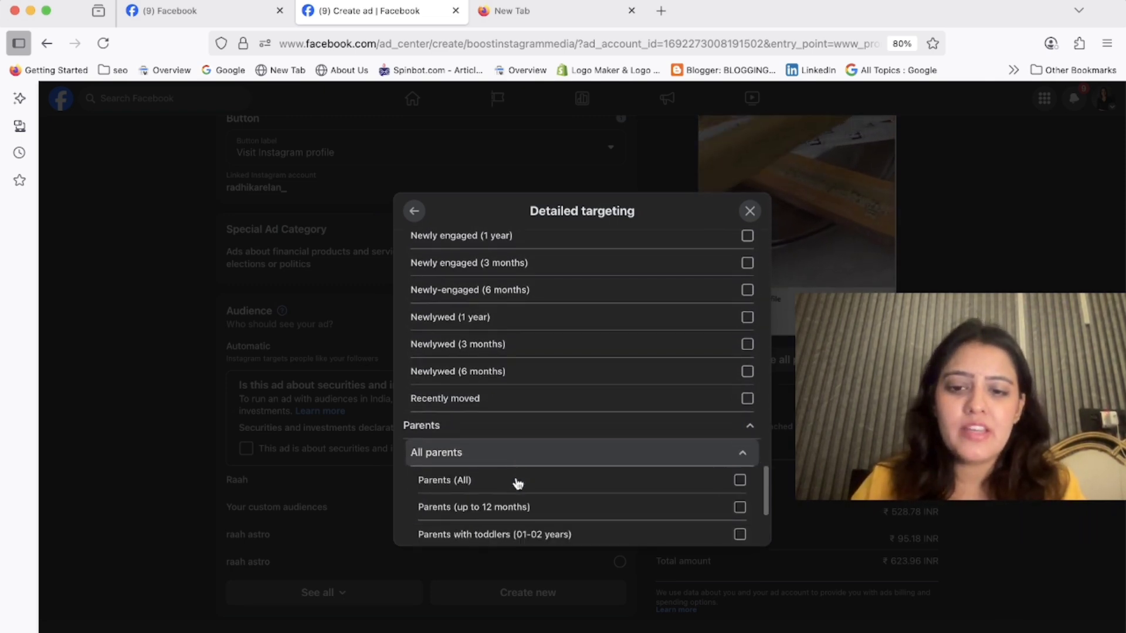
{"action": "scroll", "coordinate": [515, 468], "scroll_direction": "down", "scroll_amount": 3}
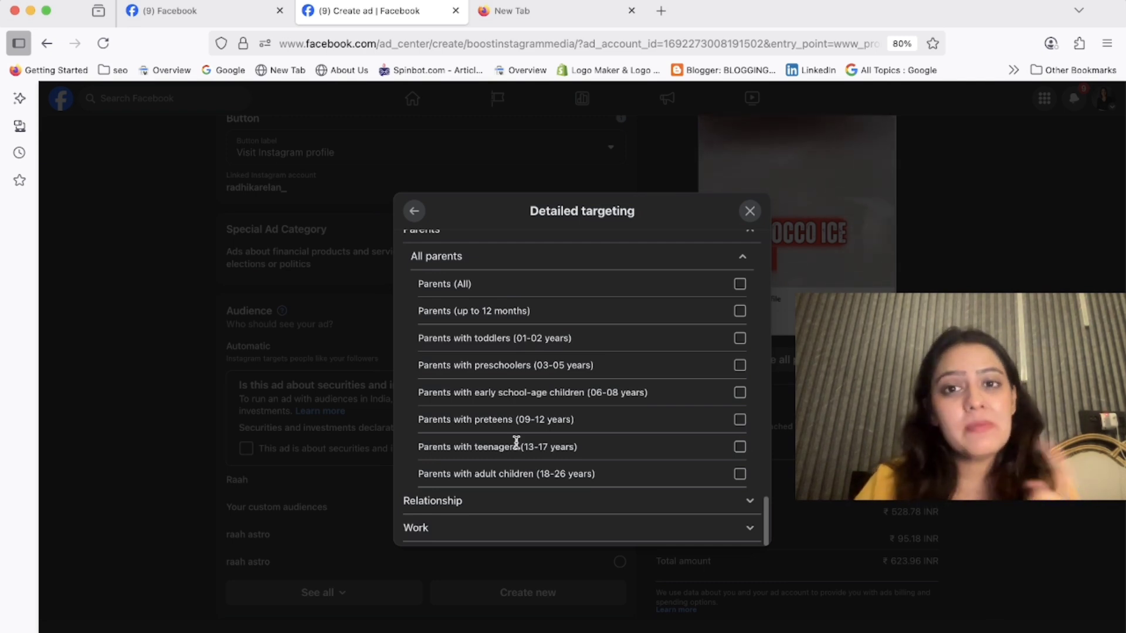
{"action": "left_click", "coordinate": [510, 495]}
{"action": "scroll", "coordinate": [510, 493], "scroll_direction": "down", "scroll_amount": 1}
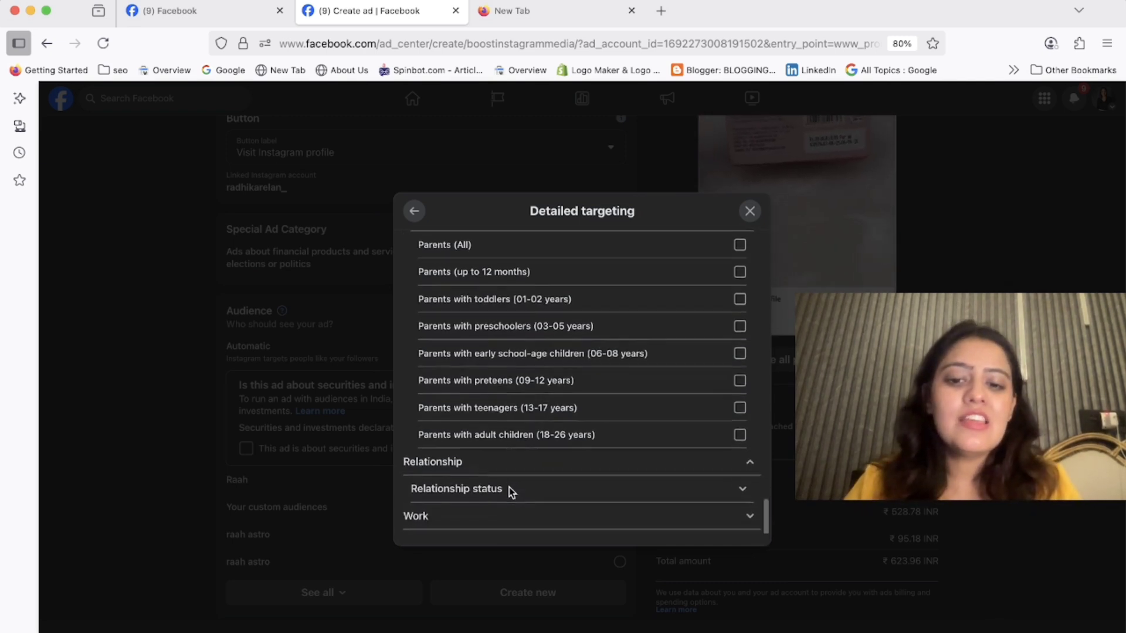
{"action": "left_click", "coordinate": [512, 504]}
{"action": "scroll", "coordinate": [513, 510], "scroll_direction": "down", "scroll_amount": 4}
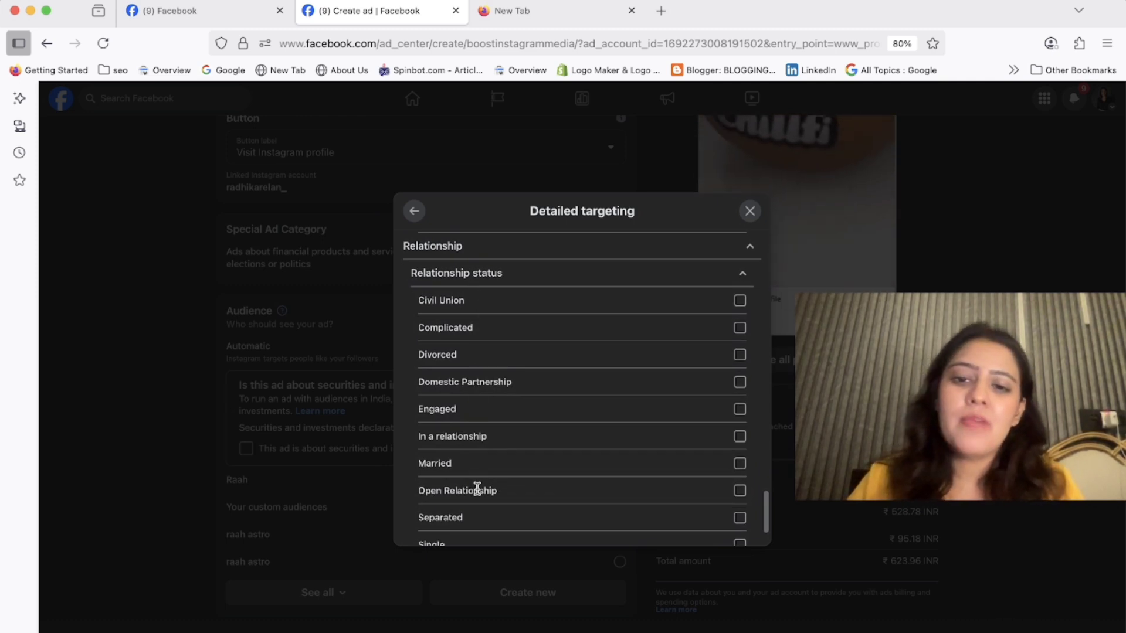
{"action": "scroll", "coordinate": [477, 489], "scroll_direction": "down", "scroll_amount": 1}
{"action": "scroll", "coordinate": [476, 487], "scroll_direction": "down", "scroll_amount": 1}
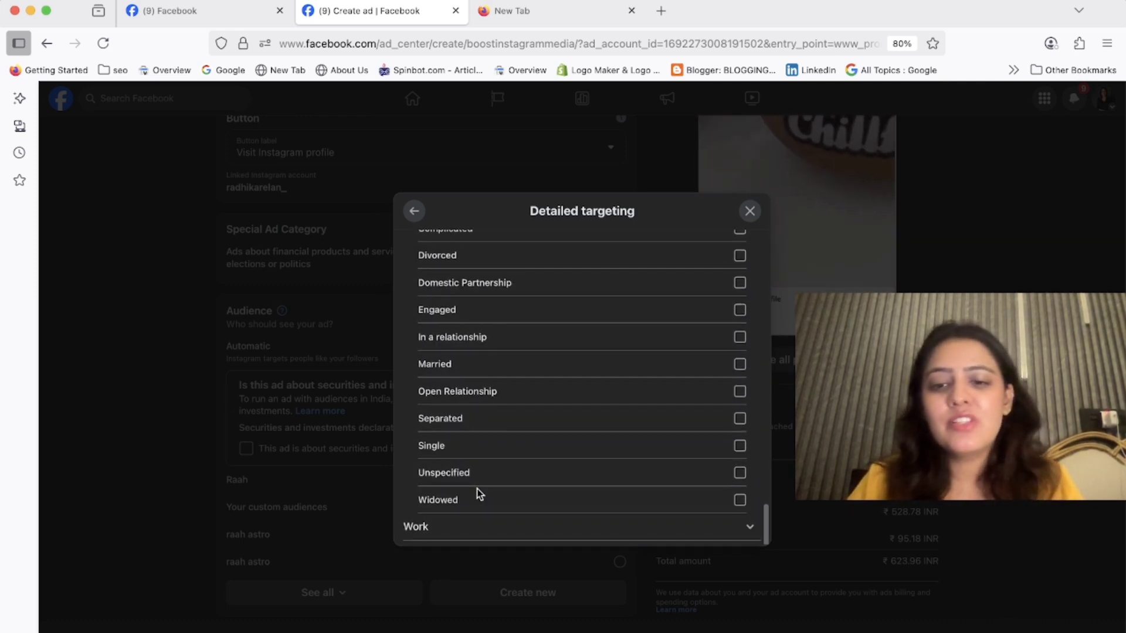
- Examine the Work demographics, covering the industries list and the employer and job title search options
{"action": "left_click", "coordinate": [476, 529]}
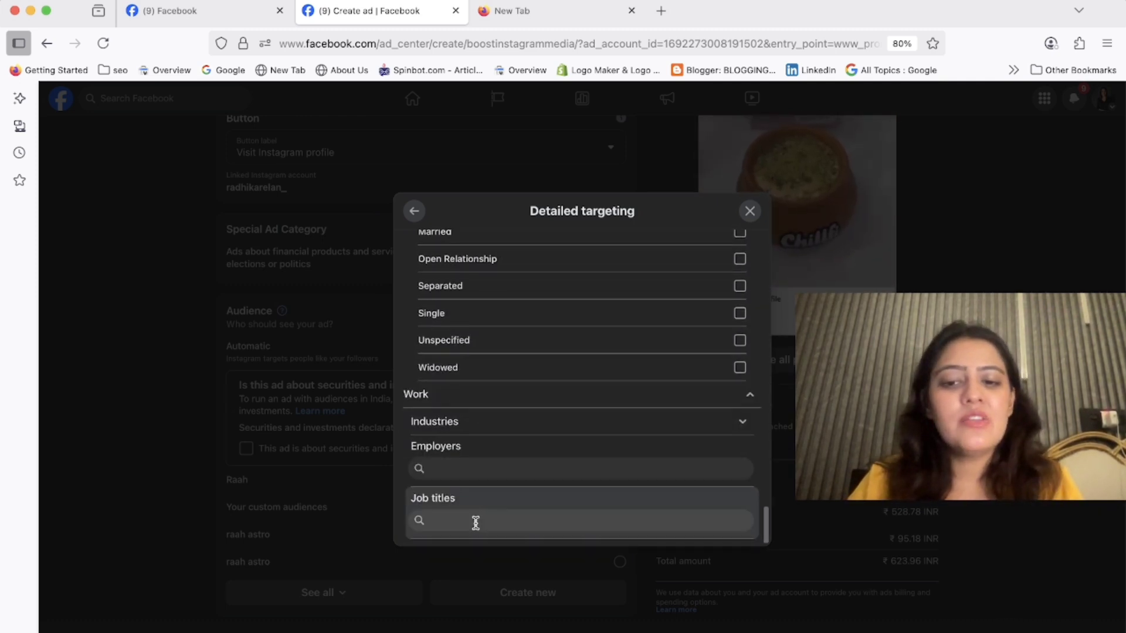
{"action": "left_click", "coordinate": [463, 423]}
{"action": "scroll", "coordinate": [509, 476], "scroll_direction": "down", "scroll_amount": 2}
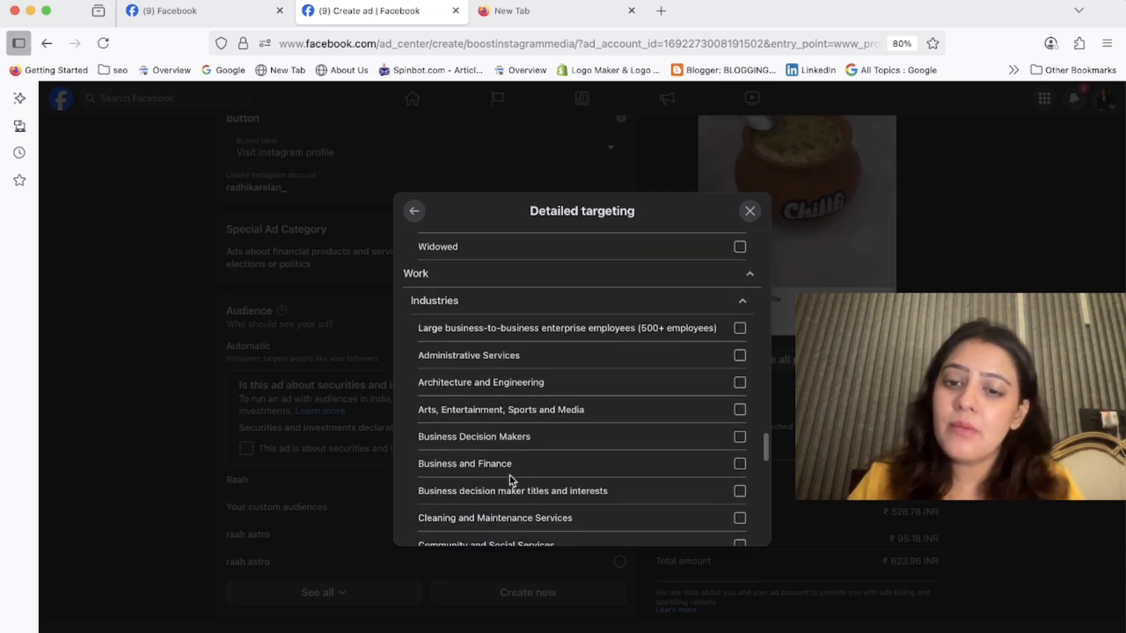
{"action": "scroll", "coordinate": [509, 476], "scroll_direction": "down", "scroll_amount": 2}
{"action": "scroll", "coordinate": [482, 460], "scroll_direction": "down", "scroll_amount": 5}
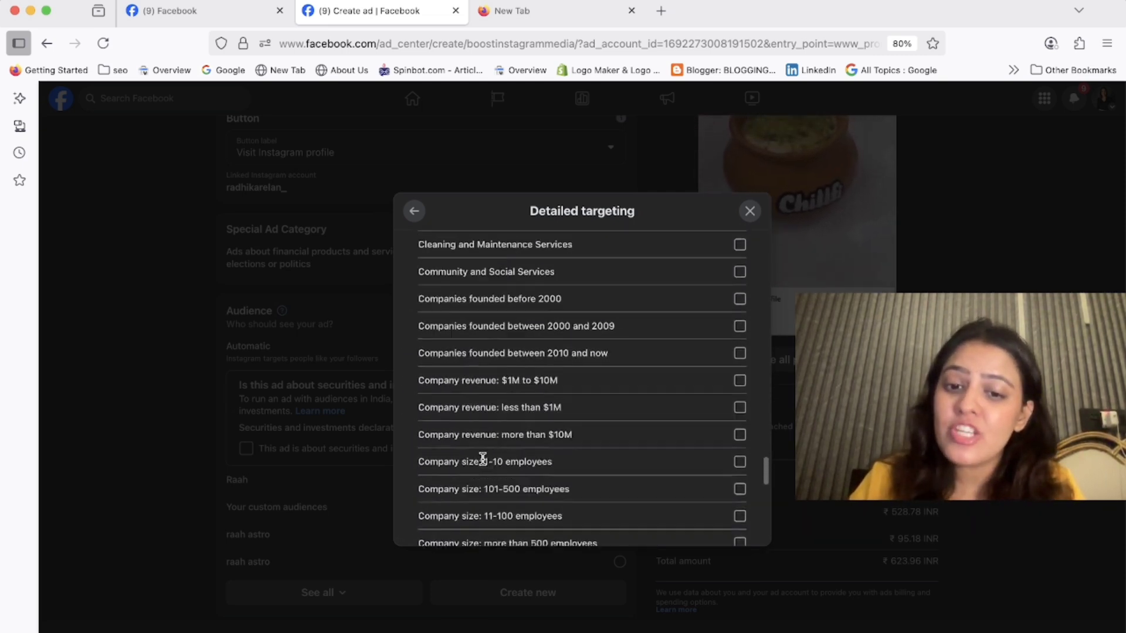
{"action": "scroll", "coordinate": [482, 463], "scroll_direction": "down", "scroll_amount": 12}
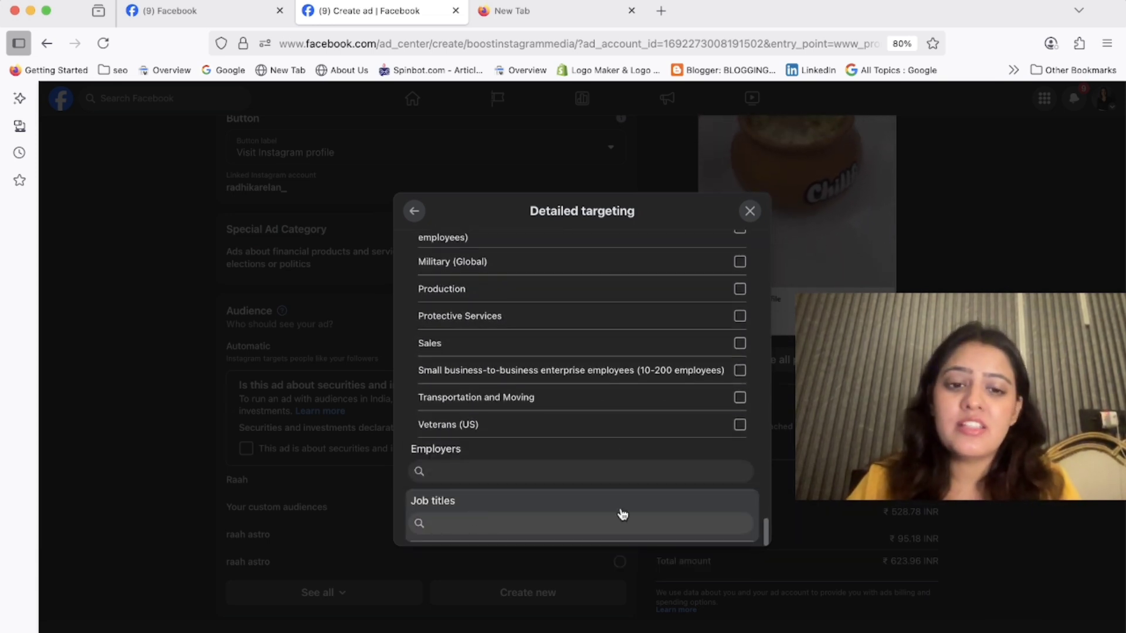
{"action": "scroll", "coordinate": [606, 320], "scroll_direction": "up", "scroll_amount": 20}
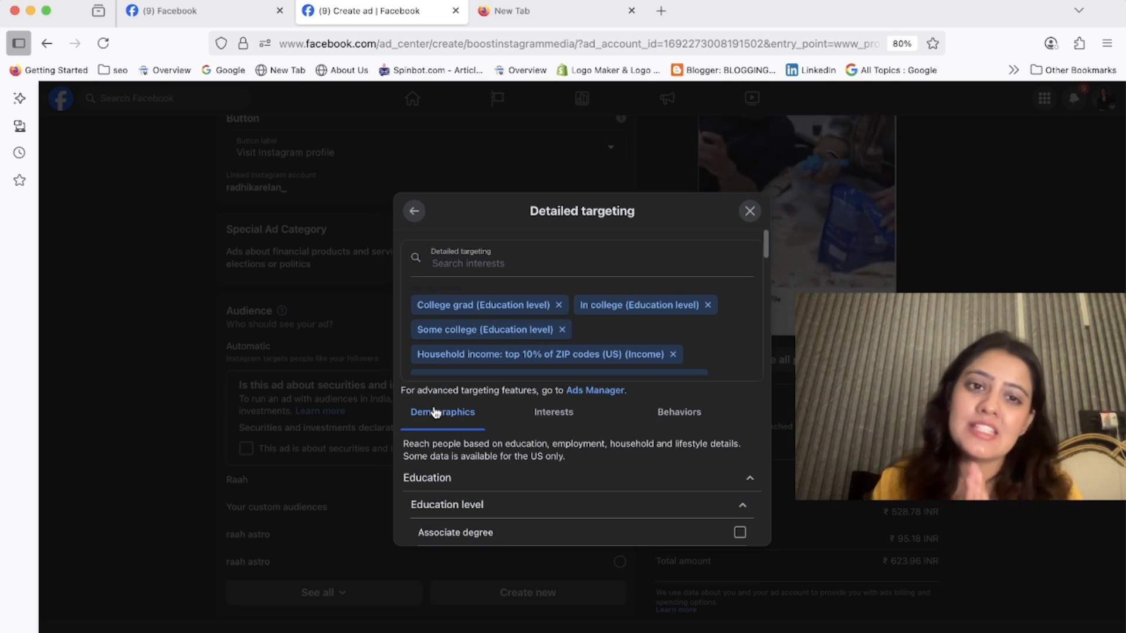
- Examine the Interests categories, looking into Hobbies and activities with its politics and social issues and vehicles options
{"action": "left_click", "coordinate": [551, 422]}
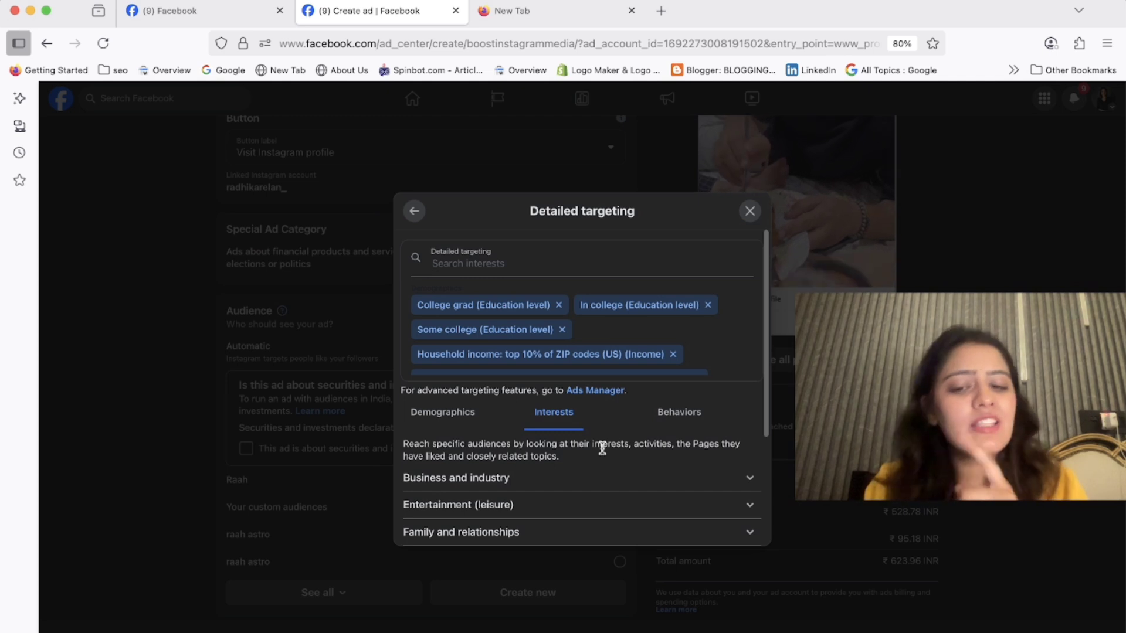
{"action": "scroll", "coordinate": [601, 449], "scroll_direction": "down", "scroll_amount": 3}
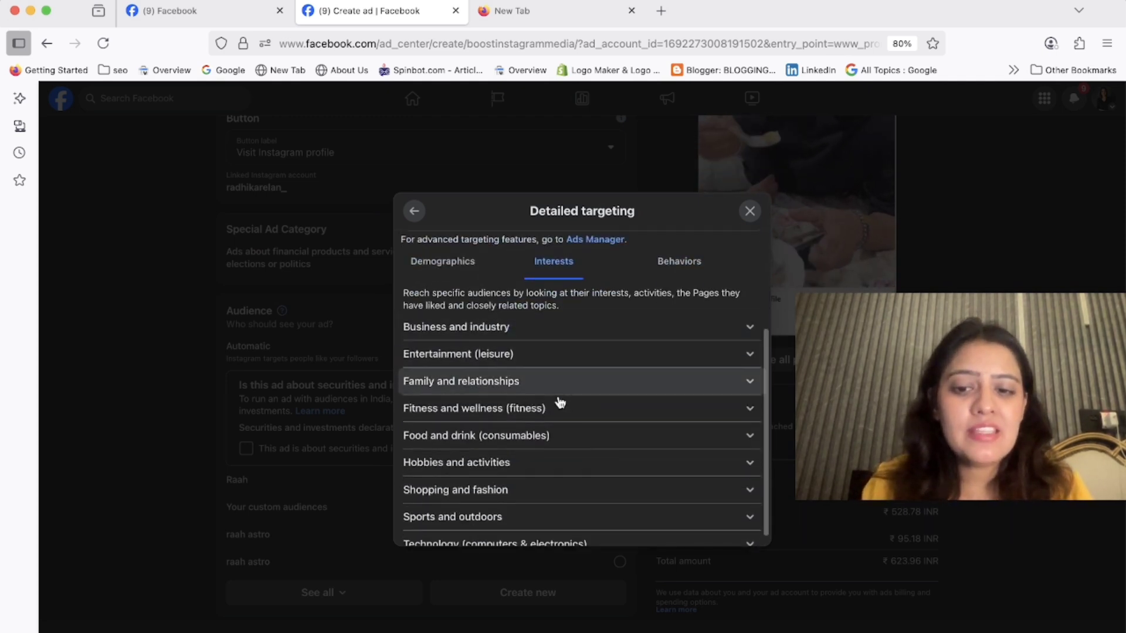
{"action": "scroll", "coordinate": [552, 494], "scroll_direction": "down", "scroll_amount": 1}
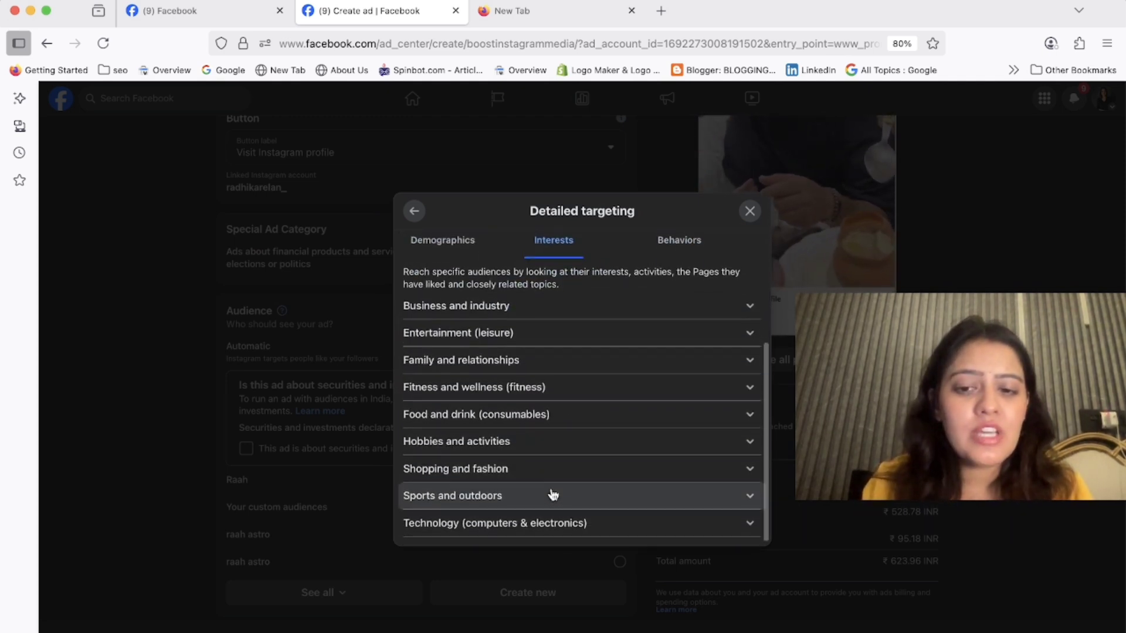
{"action": "left_click", "coordinate": [527, 446]}
{"action": "scroll", "coordinate": [516, 445], "scroll_direction": "down", "scroll_amount": 4}
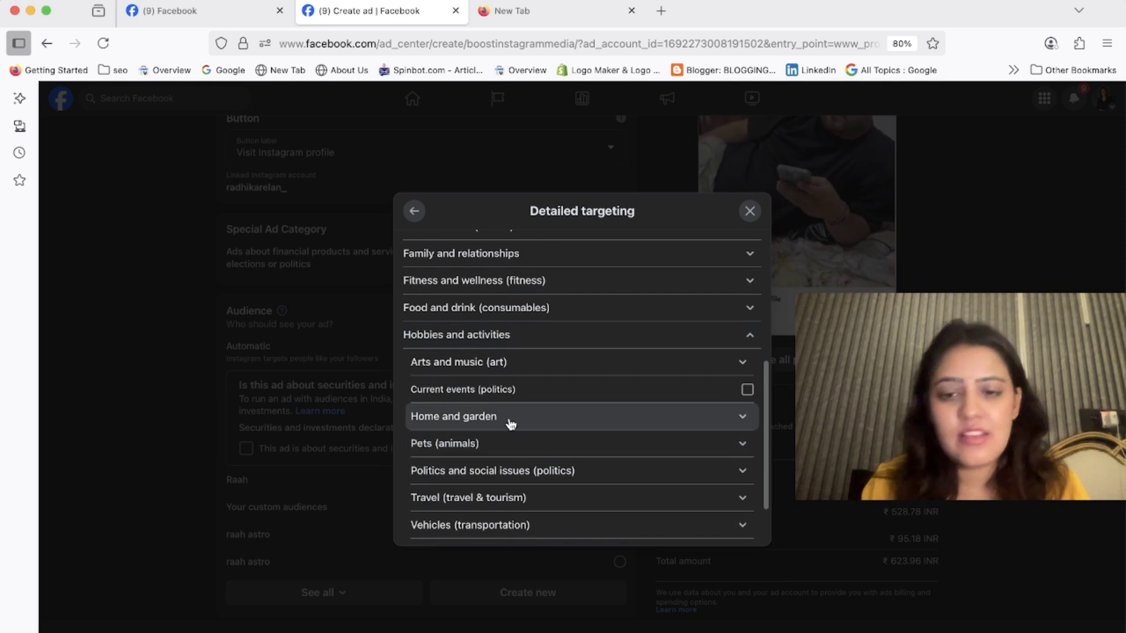
{"action": "left_click", "coordinate": [524, 471]}
{"action": "scroll", "coordinate": [525, 471], "scroll_direction": "down", "scroll_amount": 7}
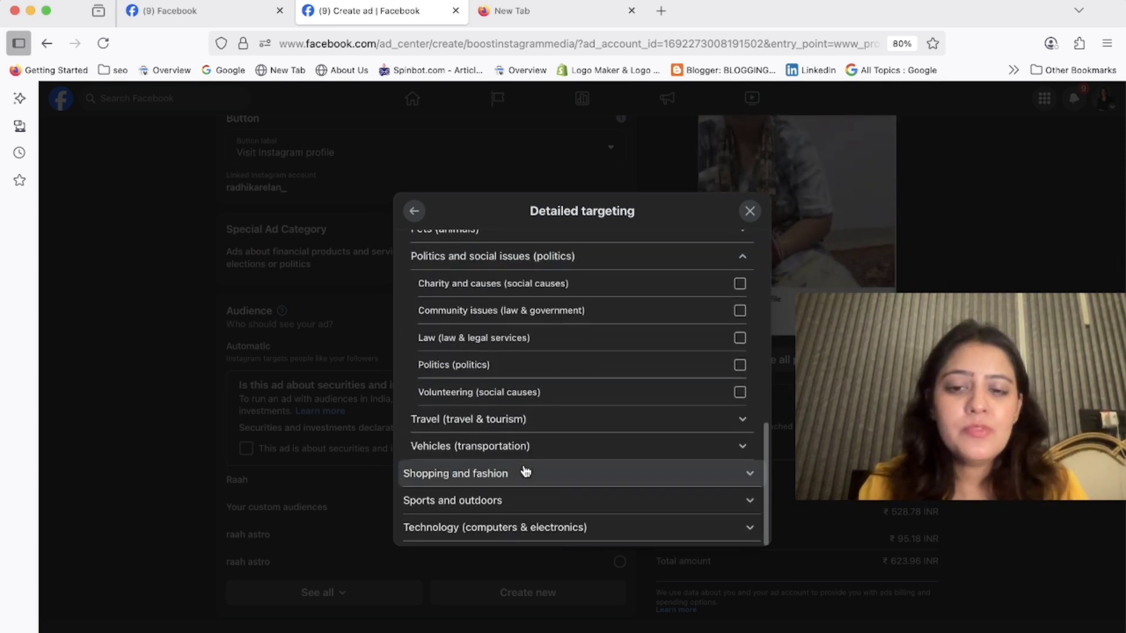
{"action": "left_click", "coordinate": [498, 449]}
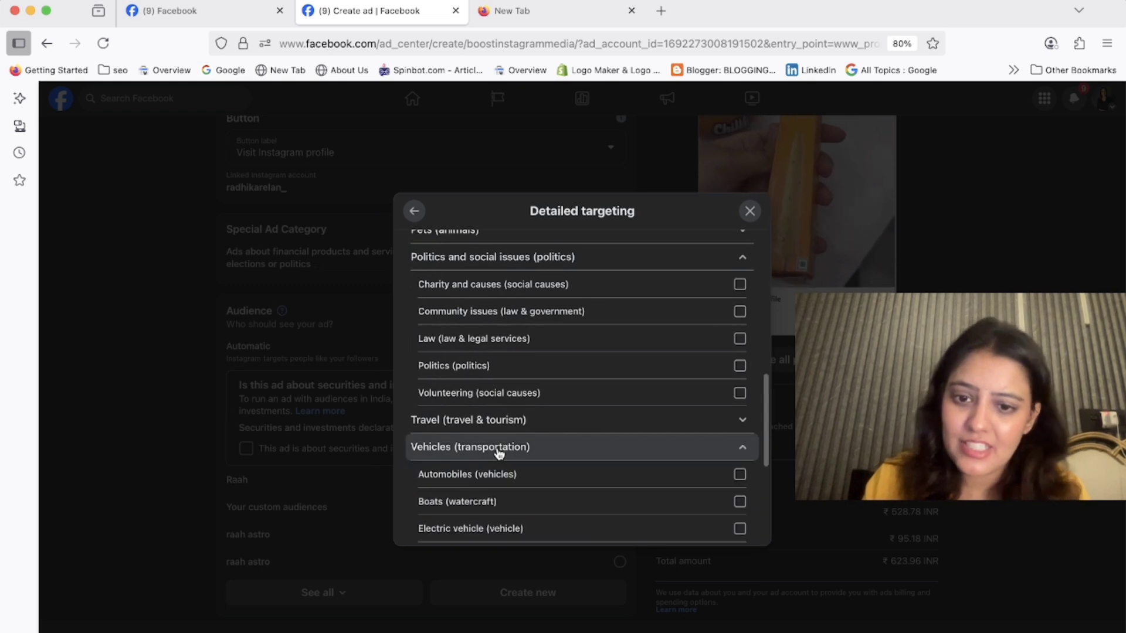
{"action": "scroll", "coordinate": [497, 448], "scroll_direction": "down", "scroll_amount": 5}
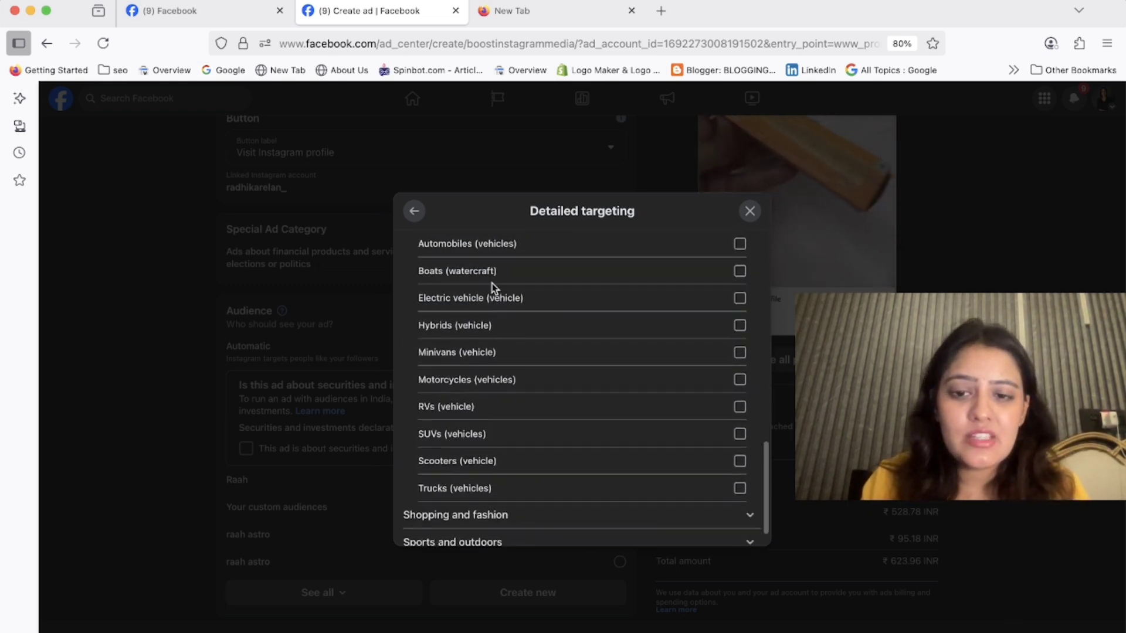
{"action": "scroll", "coordinate": [495, 500], "scroll_direction": "up", "scroll_amount": 10}
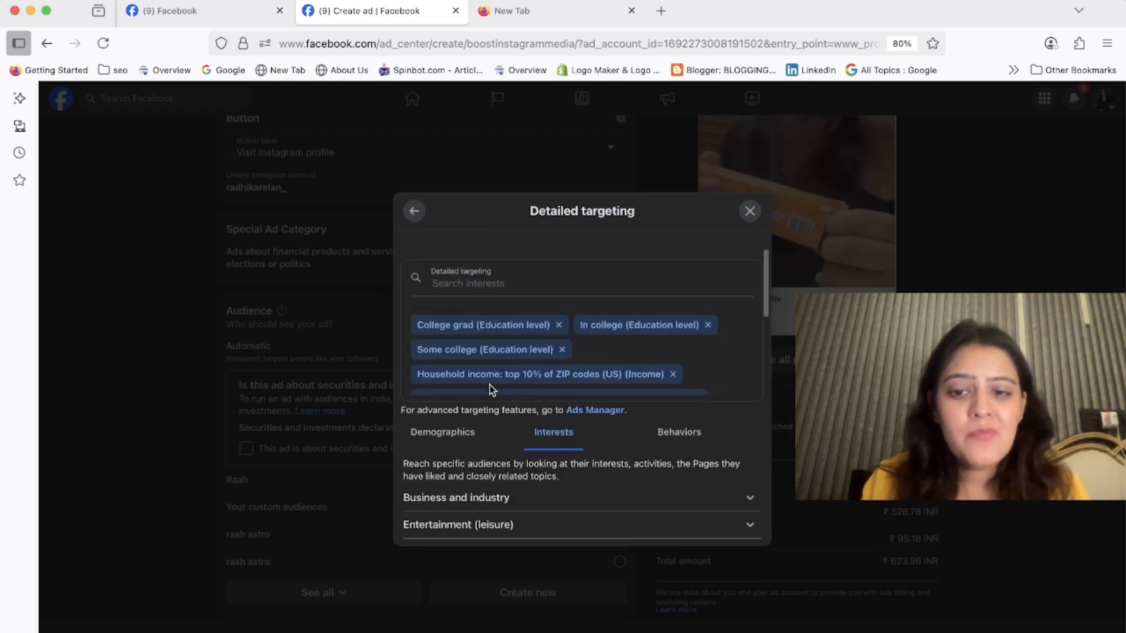
- Review the Entertainment interests, including the TV options, and read through the Business and industry interests
{"action": "scroll", "coordinate": [511, 457], "scroll_direction": "down", "scroll_amount": 3}
{"action": "left_click", "coordinate": [498, 375]}
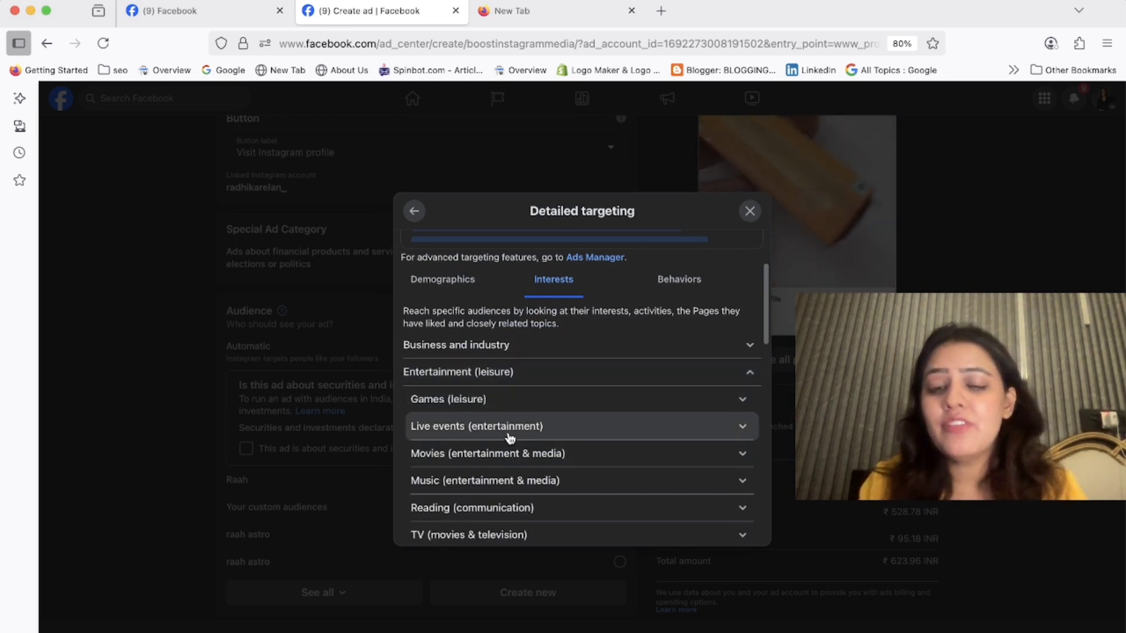
{"action": "scroll", "coordinate": [509, 438], "scroll_direction": "down", "scroll_amount": 3}
{"action": "left_click", "coordinate": [514, 460]}
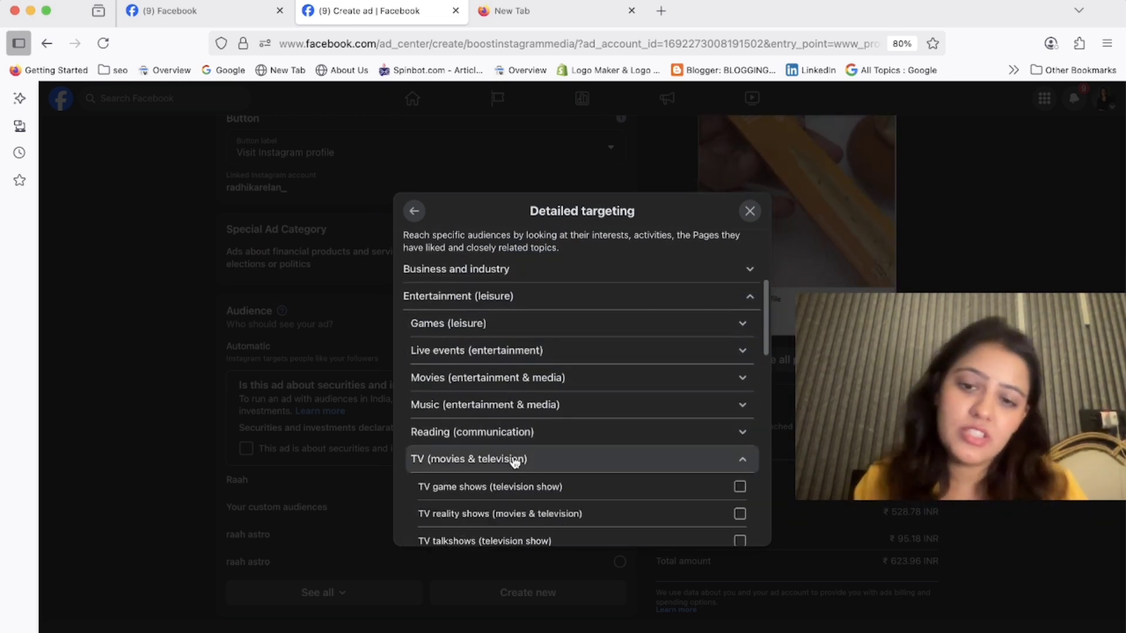
{"action": "scroll", "coordinate": [515, 461], "scroll_direction": "up", "scroll_amount": 5}
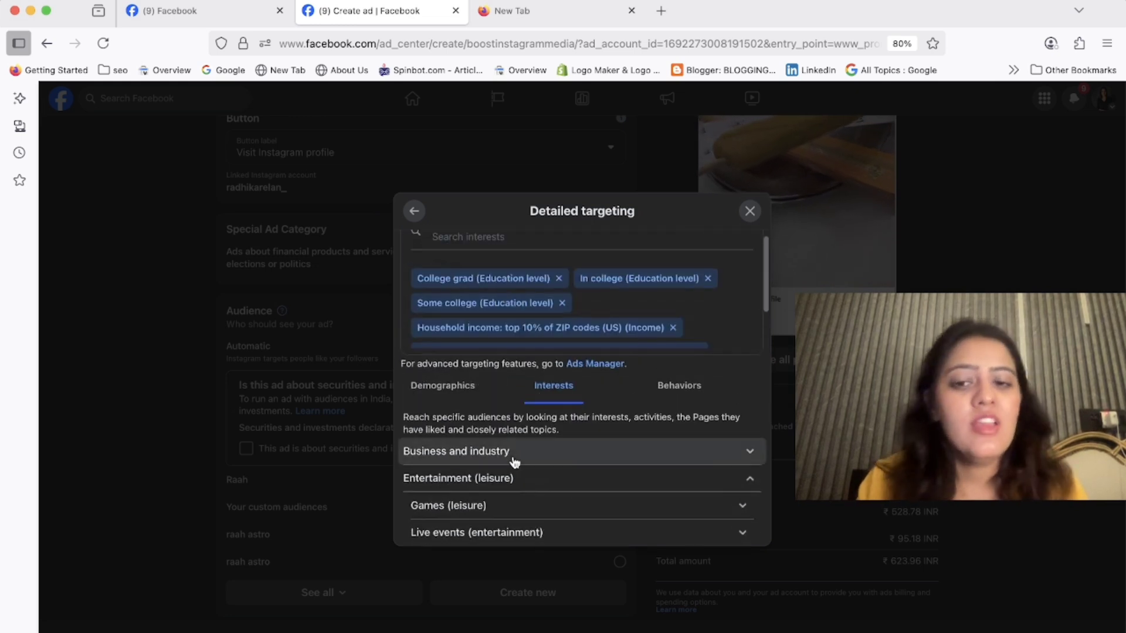
{"action": "left_click", "coordinate": [514, 460]}
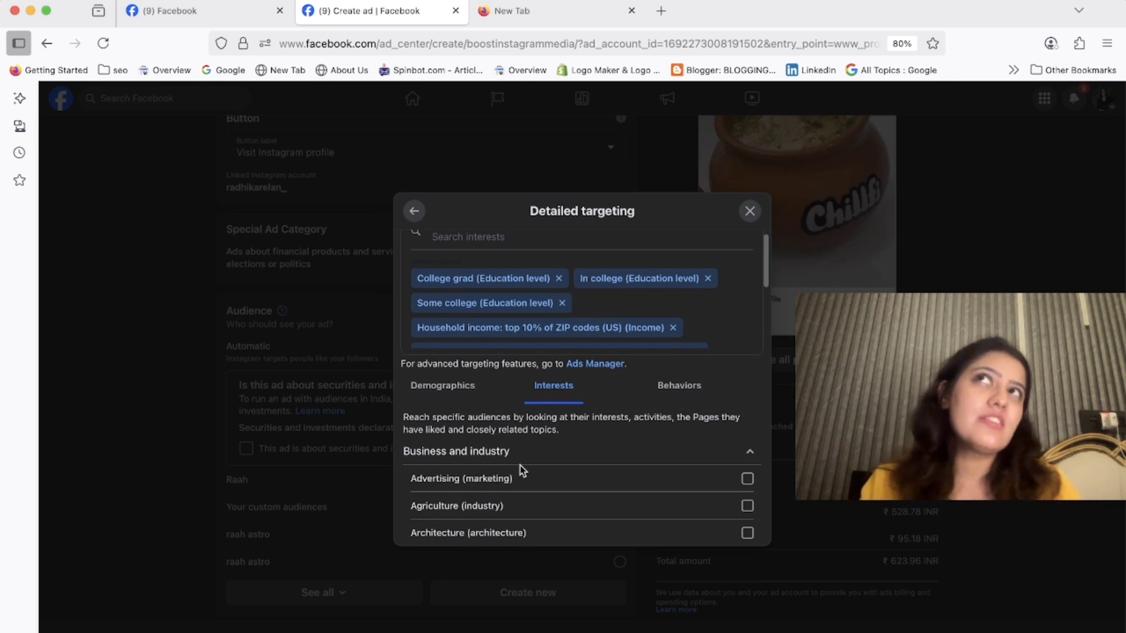
{"action": "scroll", "coordinate": [502, 352], "scroll_direction": "down", "scroll_amount": 3}
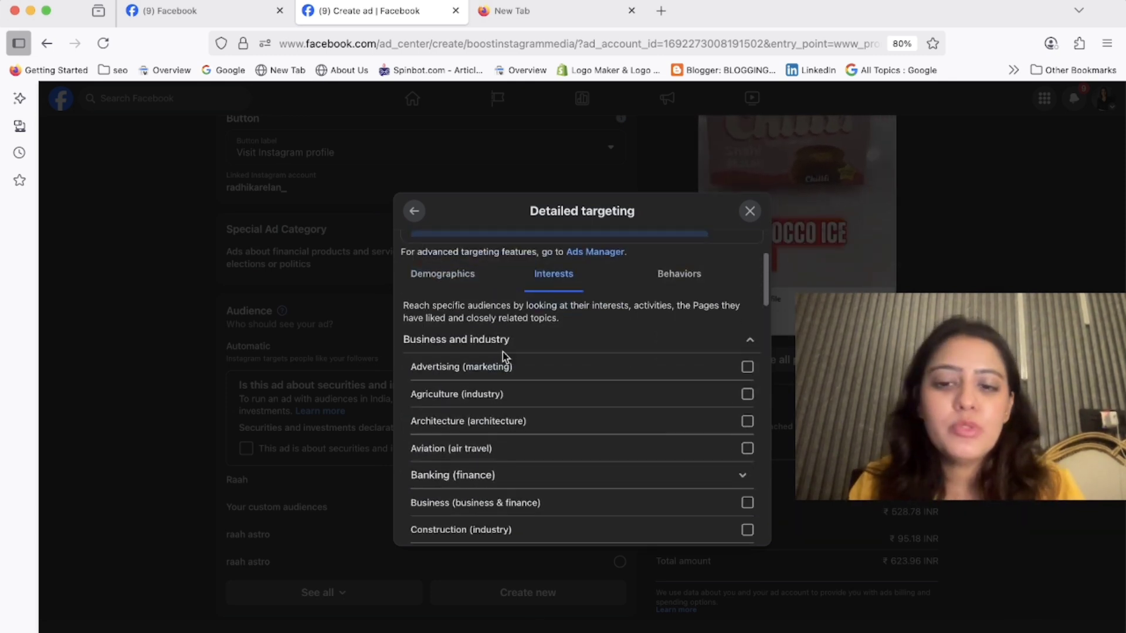
{"action": "scroll", "coordinate": [510, 328], "scroll_direction": "down", "scroll_amount": 2}
{"action": "scroll", "coordinate": [523, 422], "scroll_direction": "down", "scroll_amount": 4}
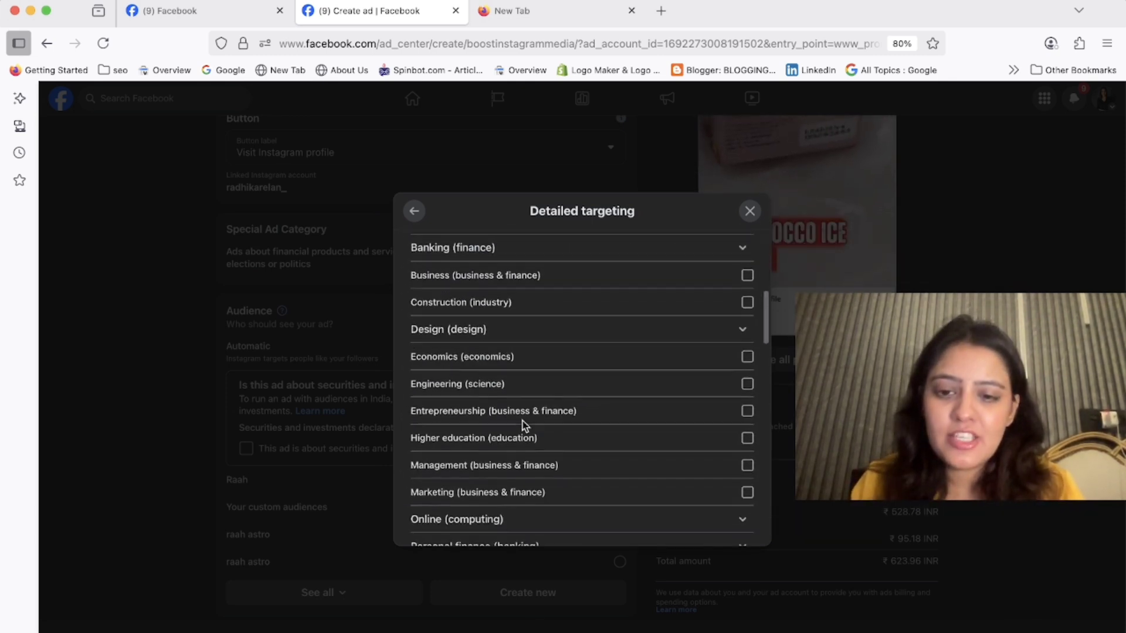
{"action": "scroll", "coordinate": [521, 378], "scroll_direction": "down", "scroll_amount": 6}
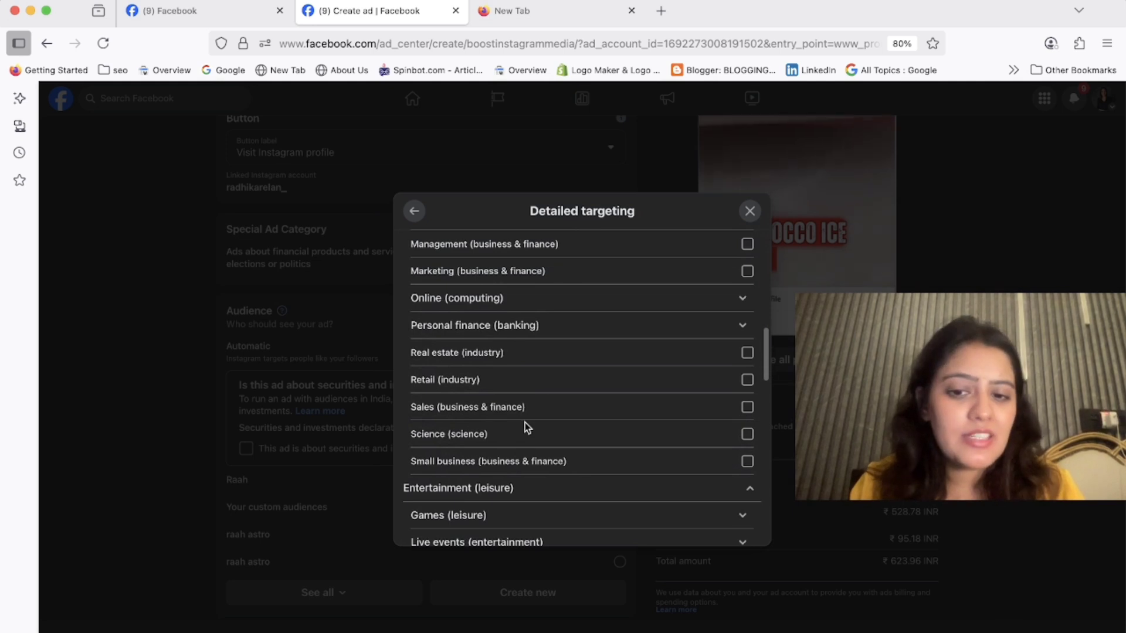
- Look through the remaining interest categories down to Shopping and fashion, and examine its Beauty options
{"action": "scroll", "coordinate": [553, 377], "scroll_direction": "down", "scroll_amount": 6}
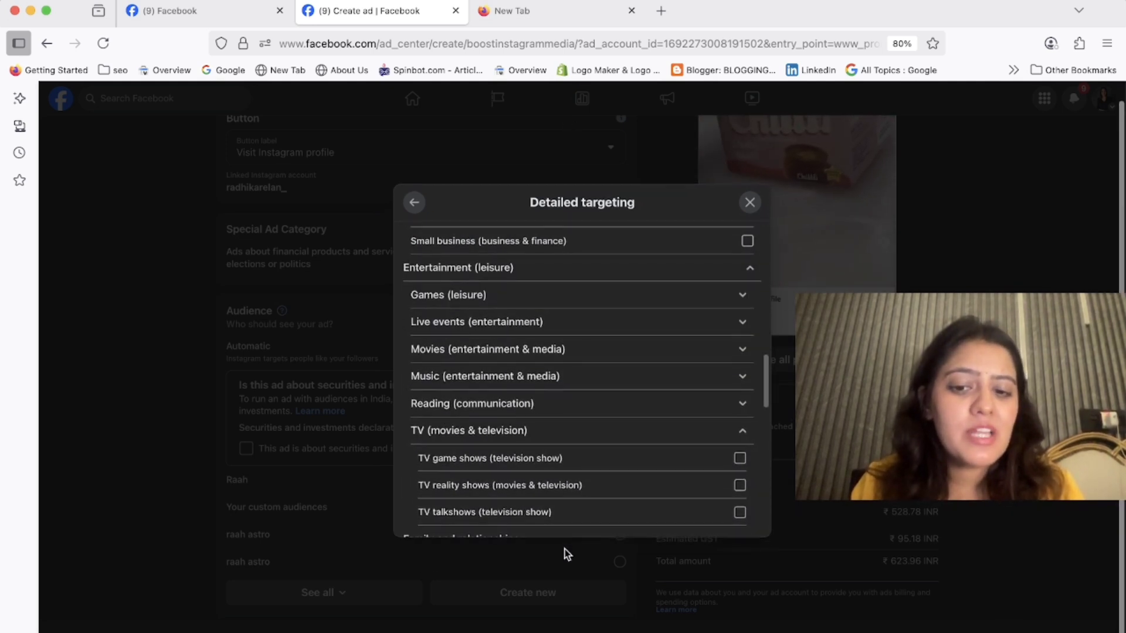
{"action": "scroll", "coordinate": [558, 417], "scroll_direction": "down", "scroll_amount": 9}
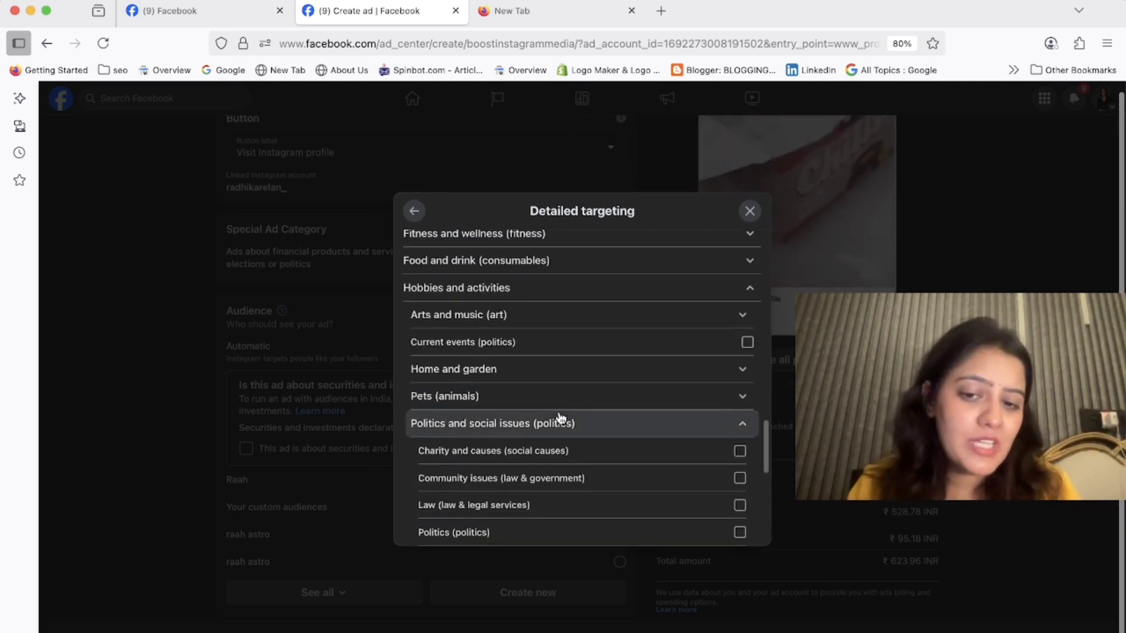
{"action": "scroll", "coordinate": [557, 417], "scroll_direction": "down", "scroll_amount": 10}
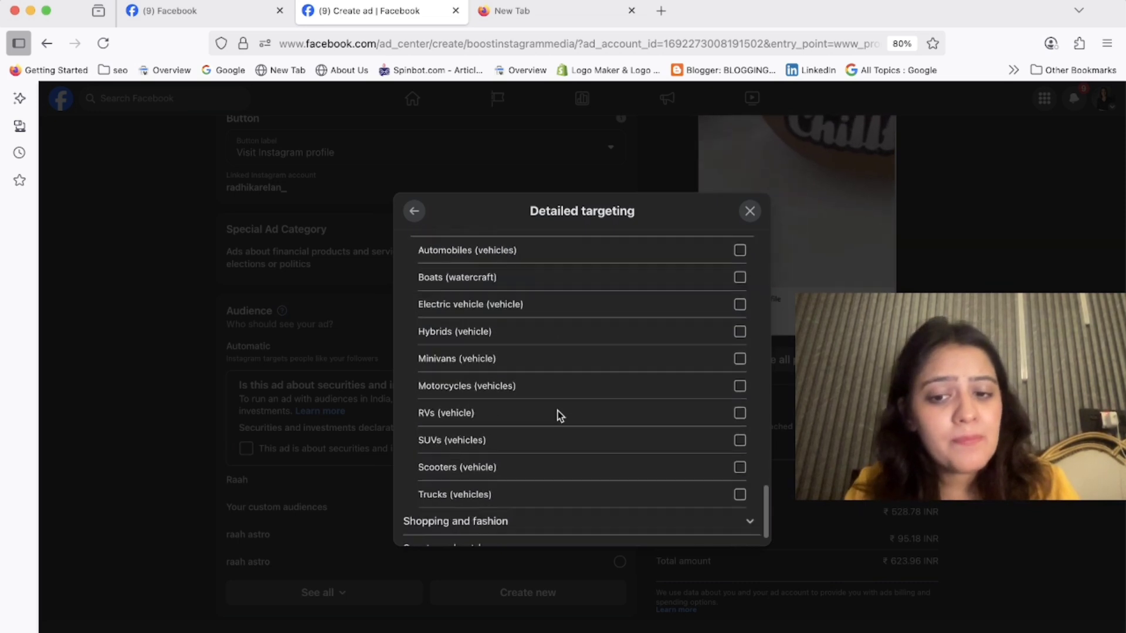
{"action": "scroll", "coordinate": [560, 415], "scroll_direction": "down", "scroll_amount": 2}
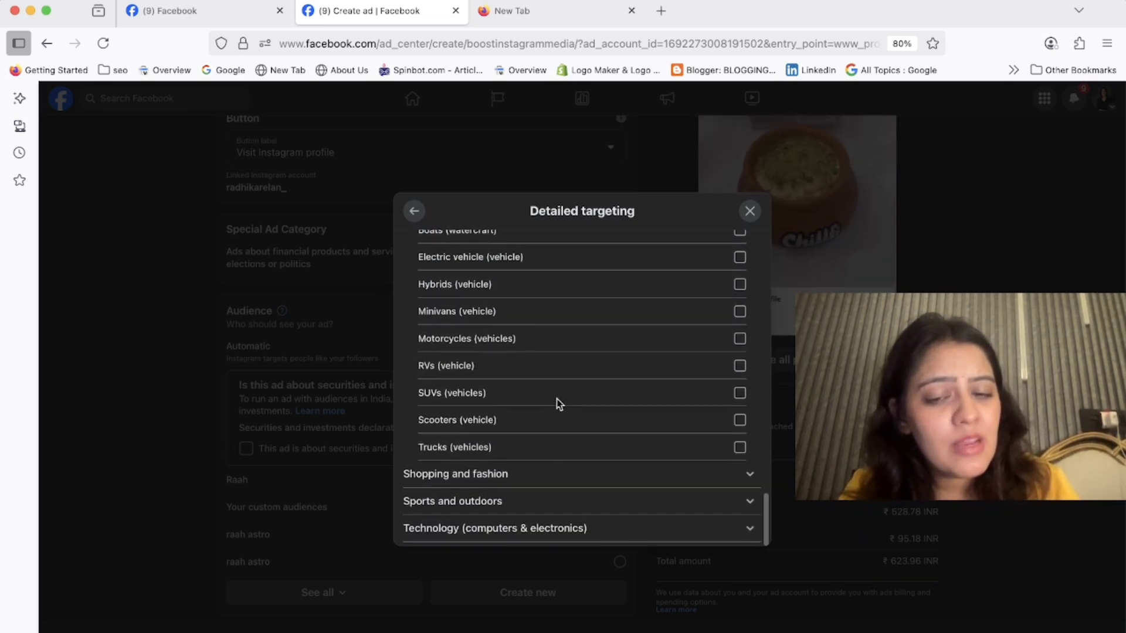
{"action": "left_click", "coordinate": [509, 475]}
{"action": "scroll", "coordinate": [509, 477], "scroll_direction": "down", "scroll_amount": 5}
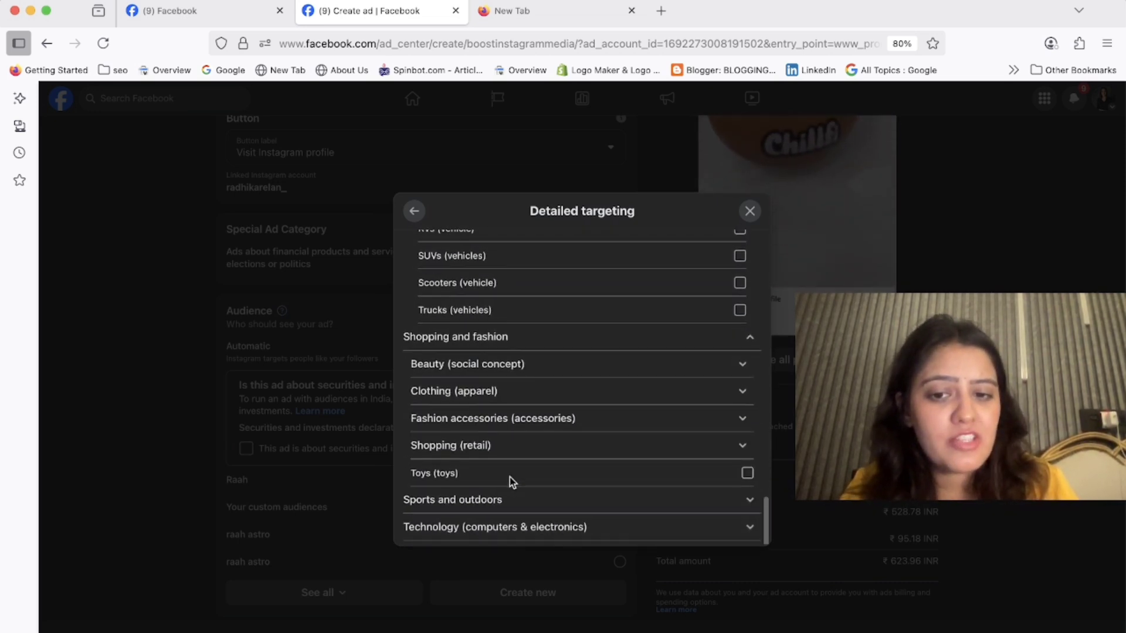
{"action": "left_click", "coordinate": [488, 370]}
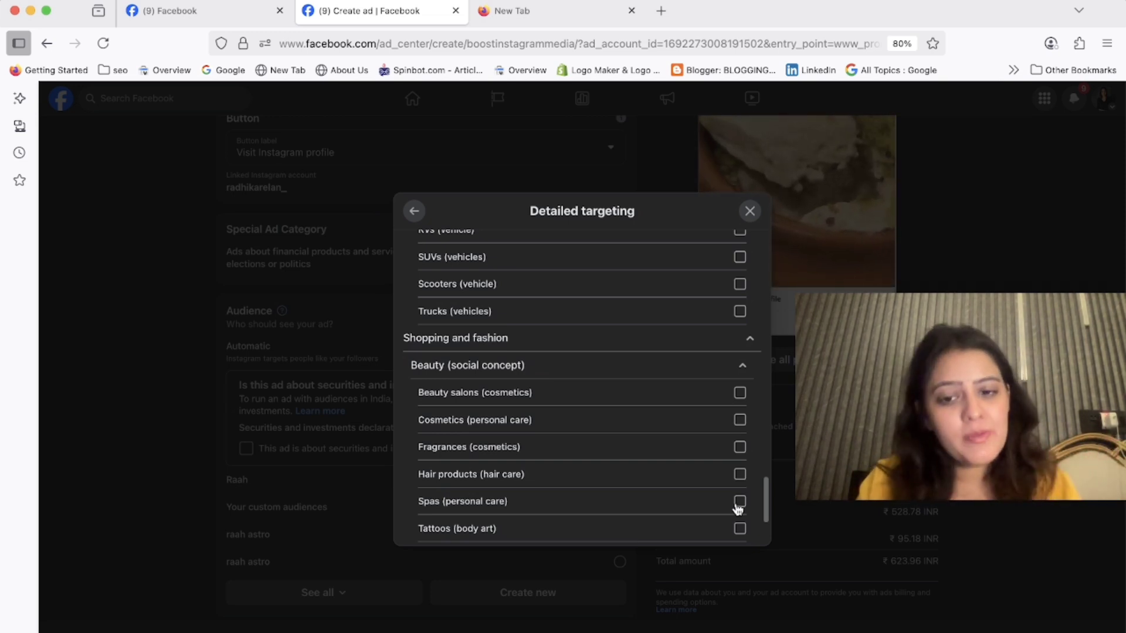
- Examine the Behaviors targeting categories, looking into the Anniversary, Digital Activities and Digital activitiesTeam options
{"action": "scroll", "coordinate": [643, 345], "scroll_direction": "up", "scroll_amount": 15}
{"action": "scroll", "coordinate": [644, 344], "scroll_direction": "down", "scroll_amount": 1}
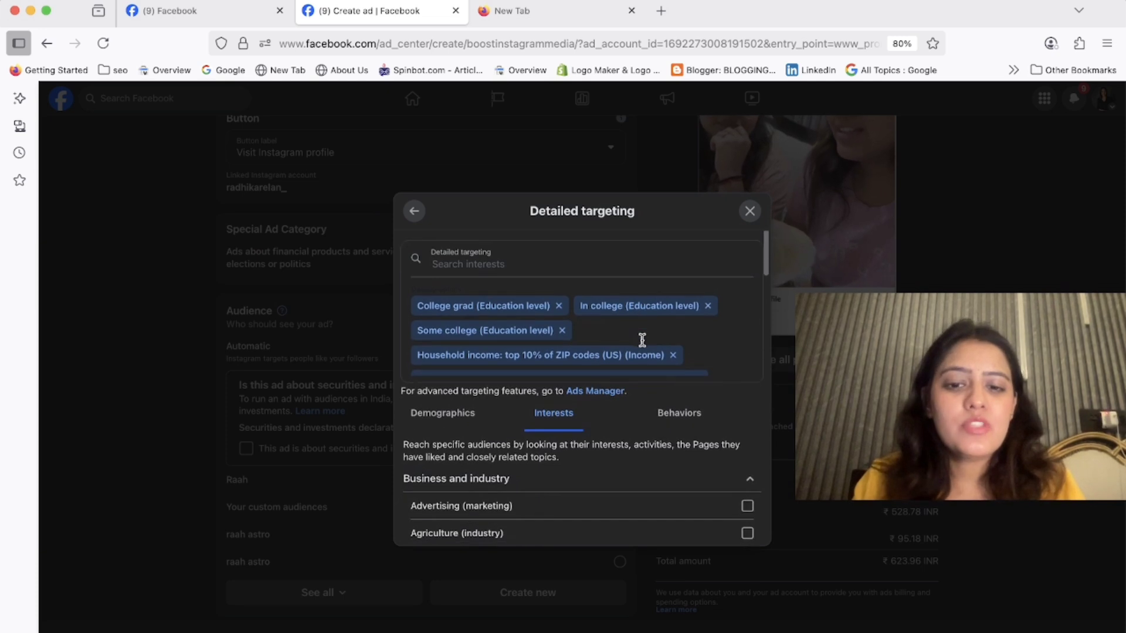
{"action": "left_click", "coordinate": [680, 413]}
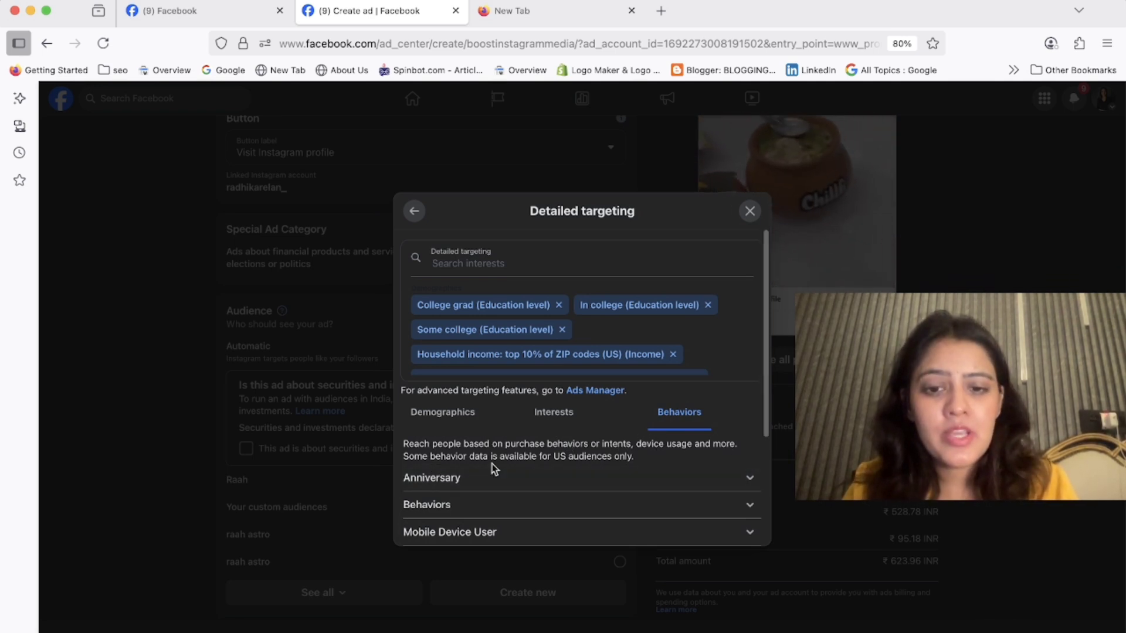
{"action": "scroll", "coordinate": [528, 469], "scroll_direction": "down", "scroll_amount": 2}
{"action": "left_click", "coordinate": [466, 399]}
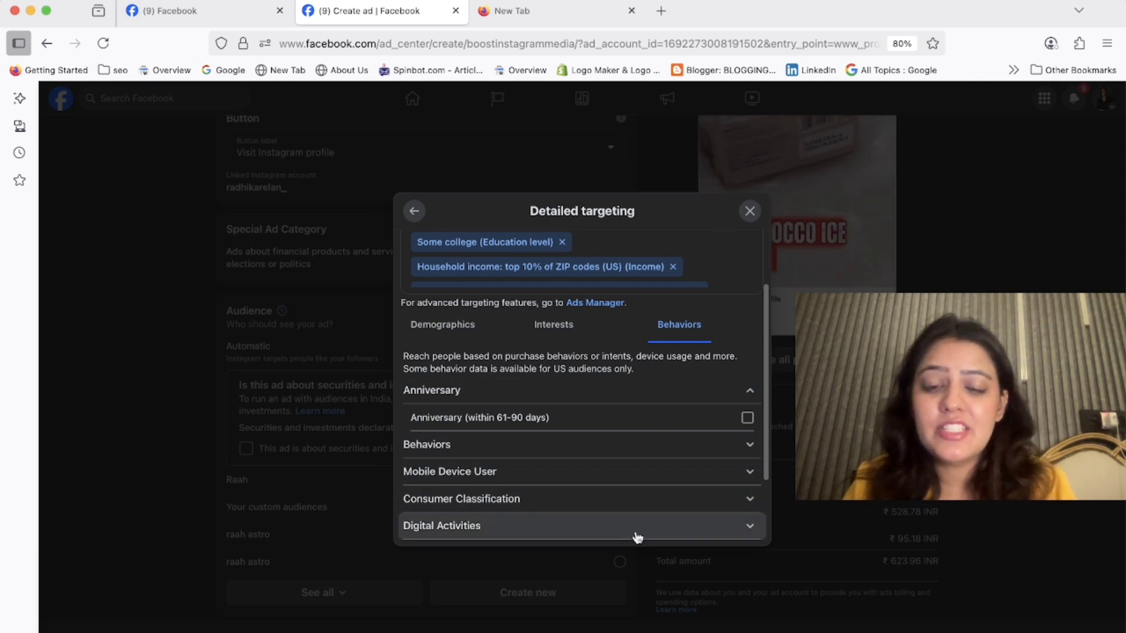
{"action": "scroll", "coordinate": [549, 475], "scroll_direction": "down", "scroll_amount": 3}
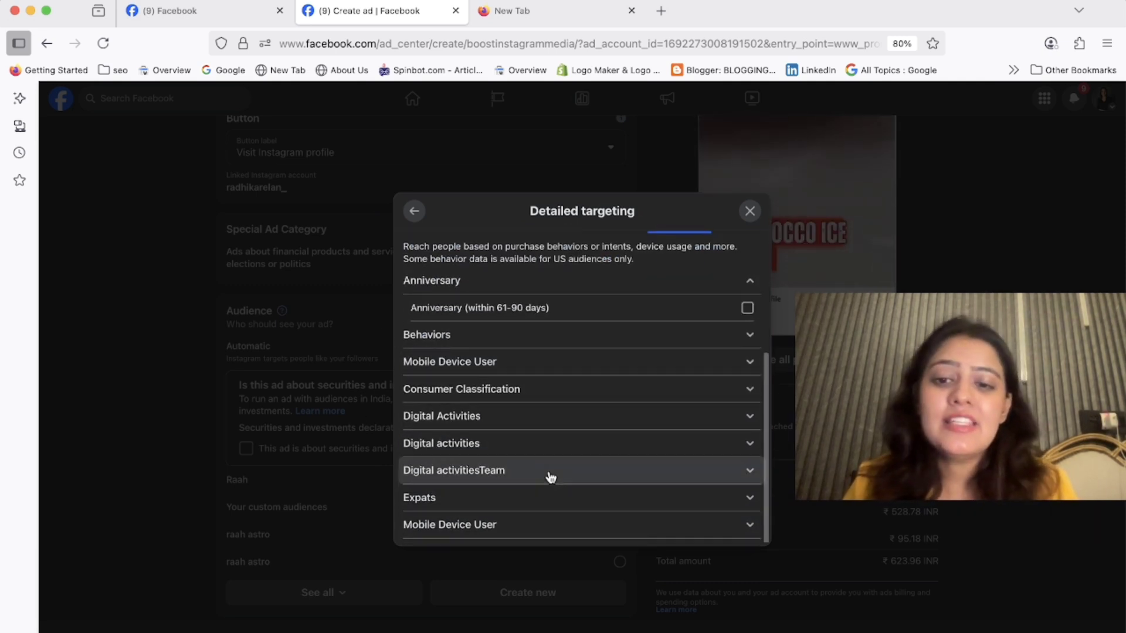
{"action": "left_click", "coordinate": [532, 425]}
{"action": "scroll", "coordinate": [532, 426], "scroll_direction": "down", "scroll_amount": 3}
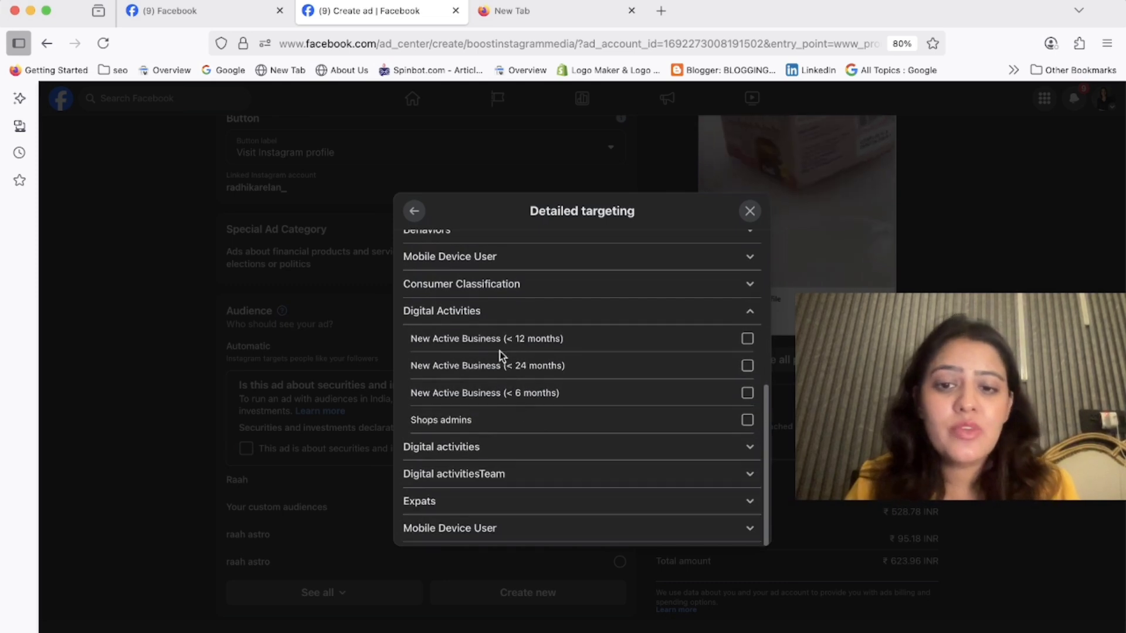
{"action": "left_click", "coordinate": [535, 473]}
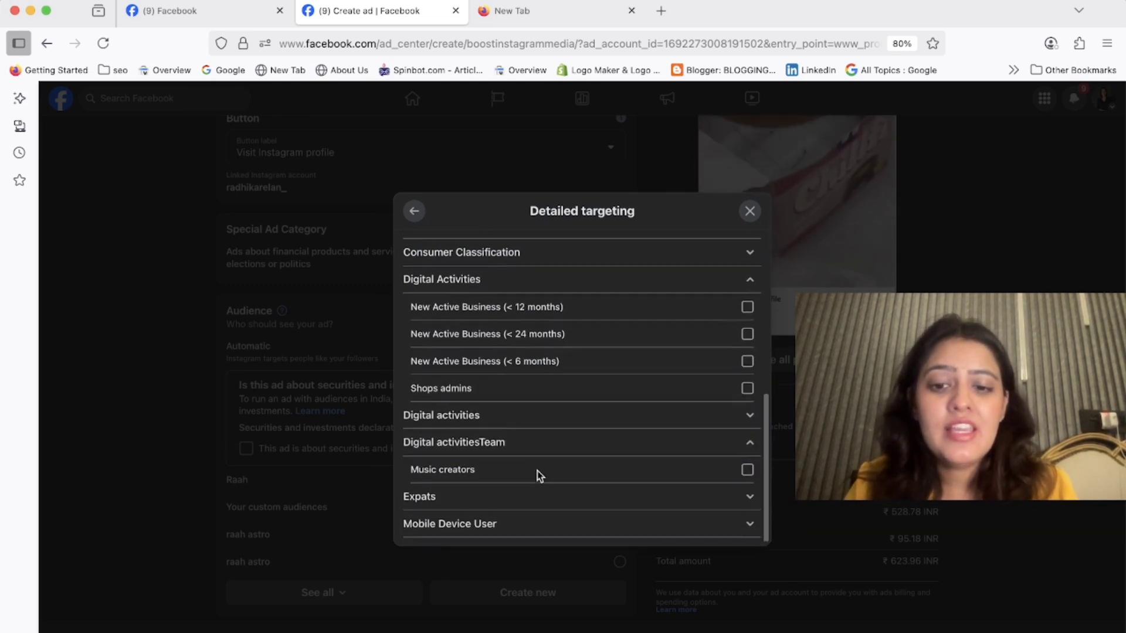
{"action": "scroll", "coordinate": [534, 470], "scroll_direction": "up", "scroll_amount": 5}
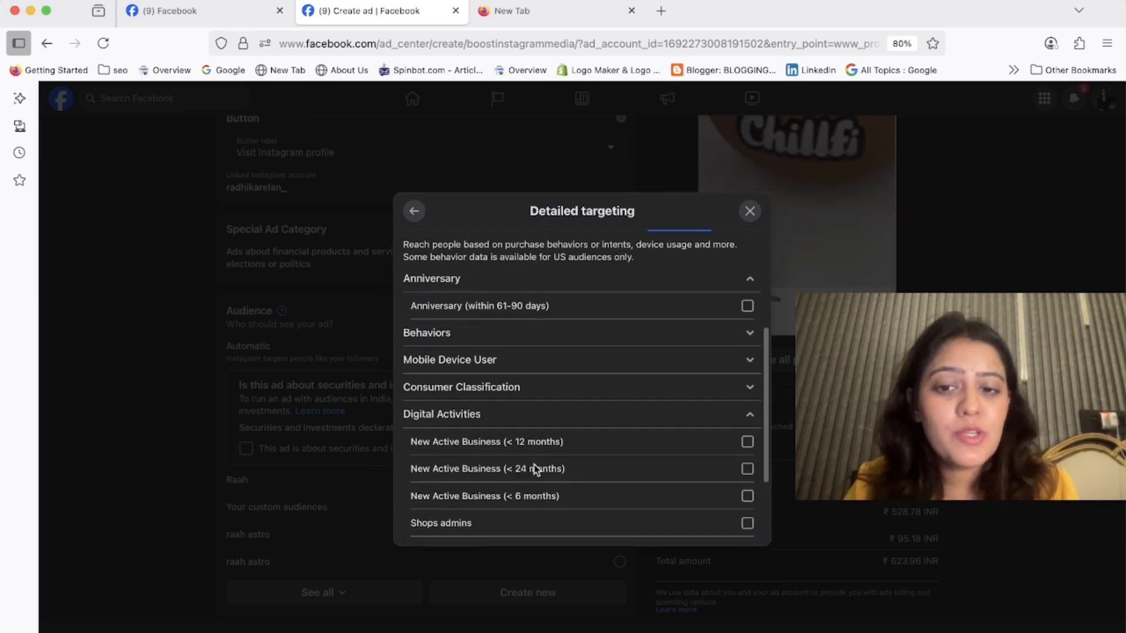
- Look into the Mobile Device User behaviors, including the group for all mobile devices by operating system
{"action": "left_click", "coordinate": [504, 418]}
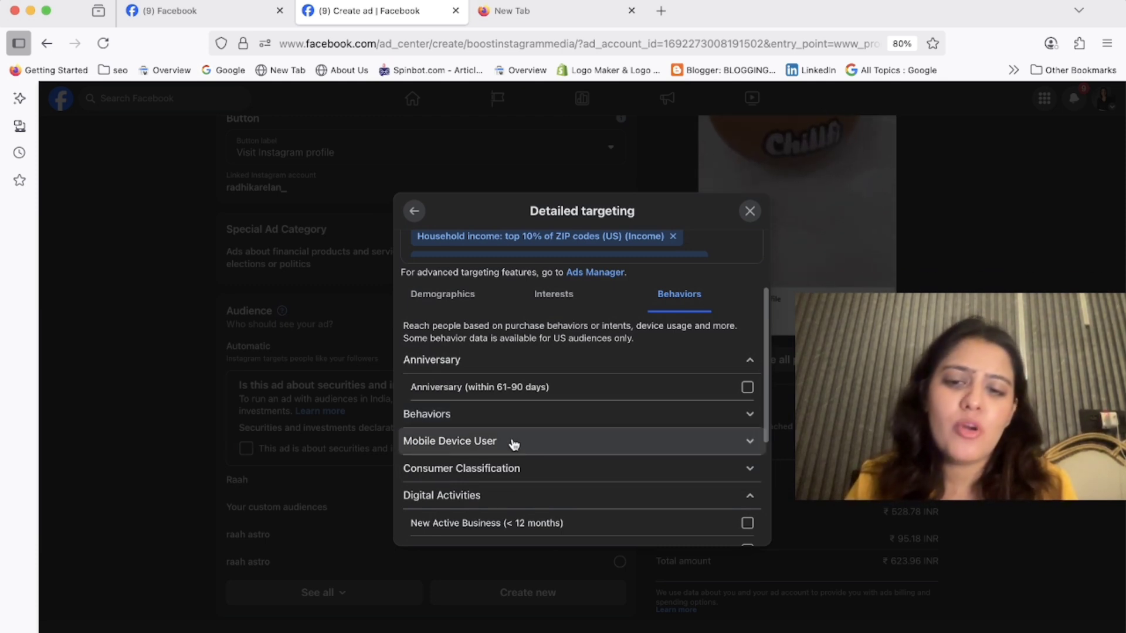
{"action": "left_click", "coordinate": [514, 447]}
{"action": "left_click", "coordinate": [512, 419]}
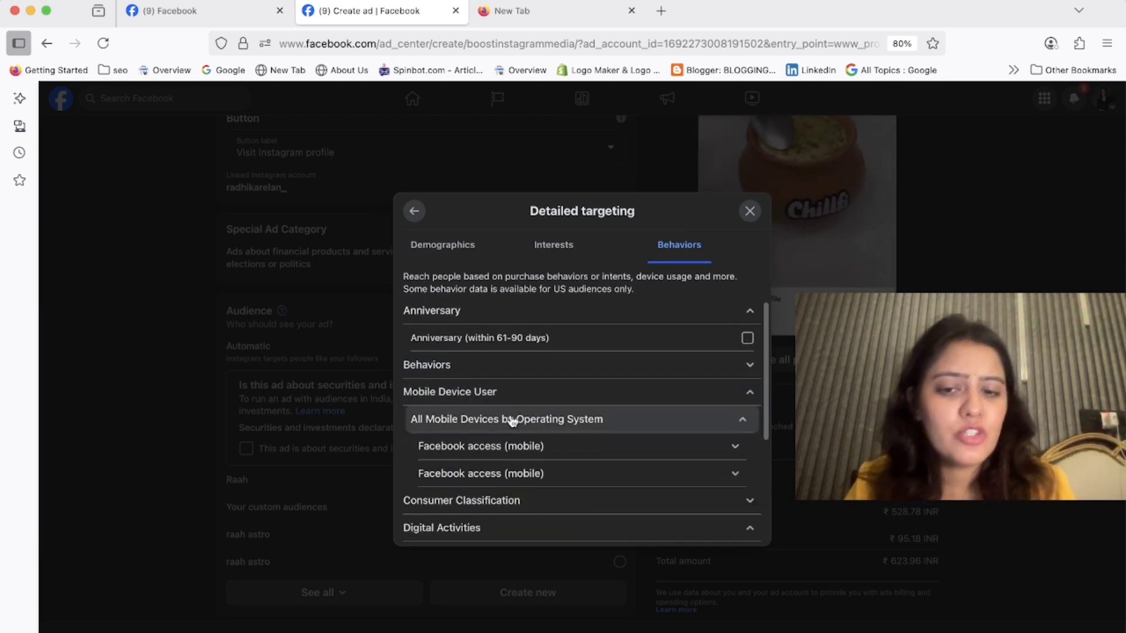
- Under Consumer Classification for India, include people who prefer mid and high-value goods and people who prefer high-value goods
{"action": "scroll", "coordinate": [510, 422], "scroll_direction": "down", "scroll_amount": 2}
{"action": "left_click", "coordinate": [477, 422]}
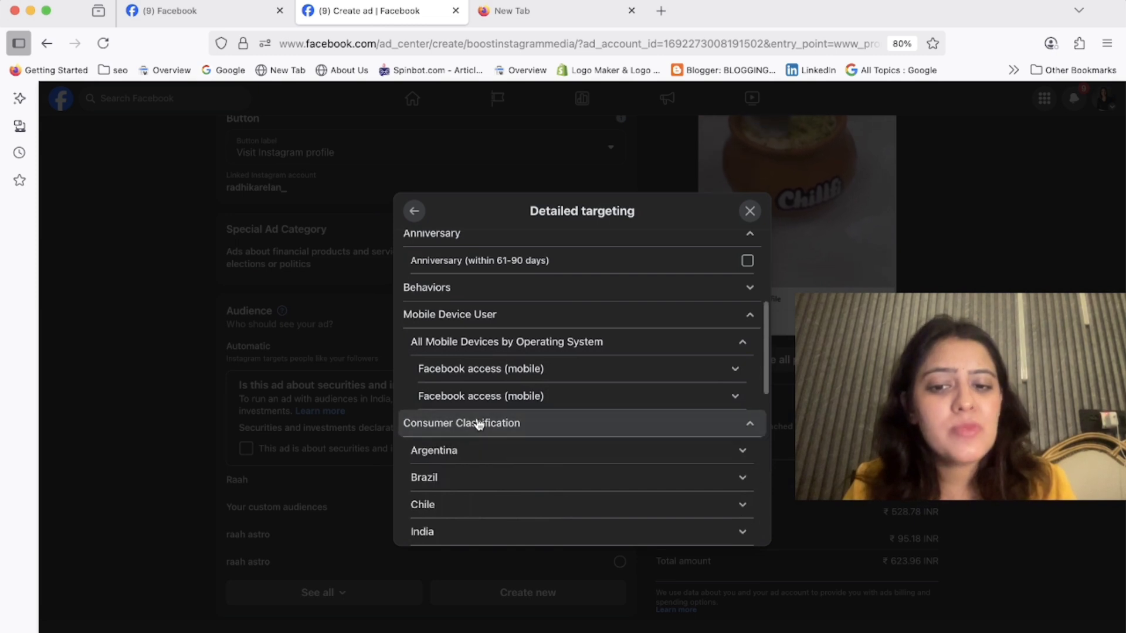
{"action": "scroll", "coordinate": [477, 421], "scroll_direction": "down", "scroll_amount": 3}
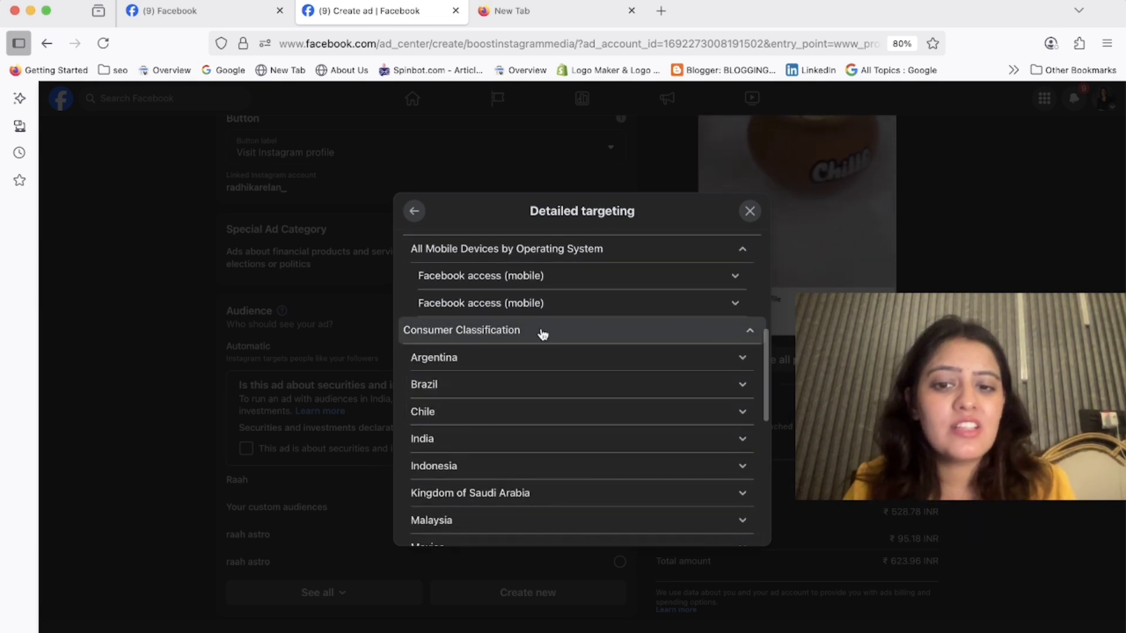
{"action": "left_click", "coordinate": [511, 447]}
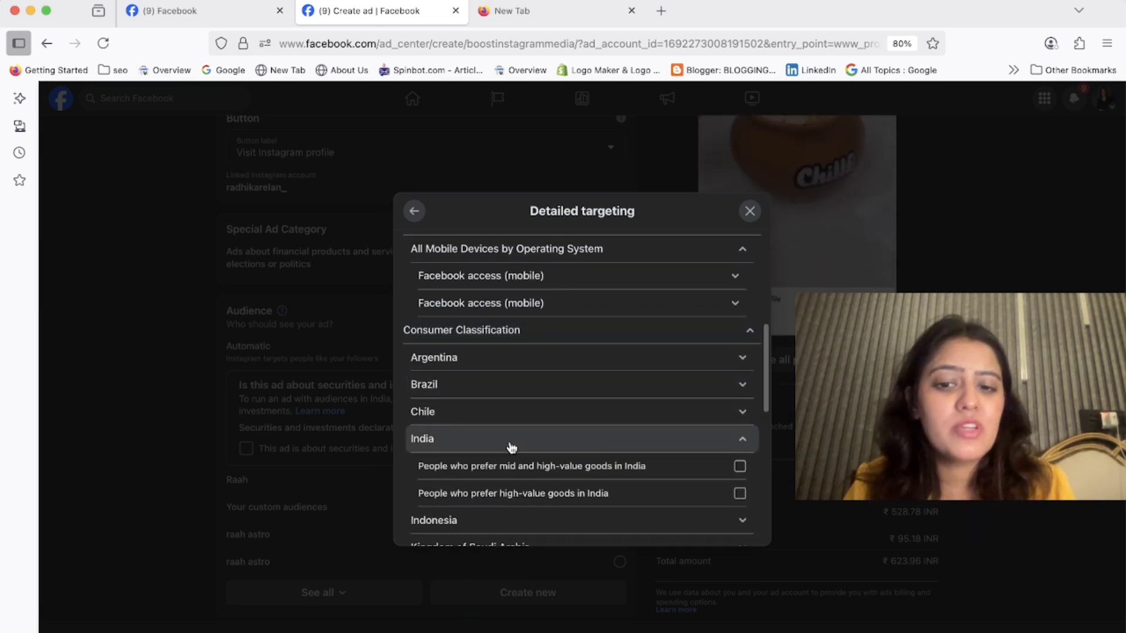
{"action": "left_click", "coordinate": [740, 467]}
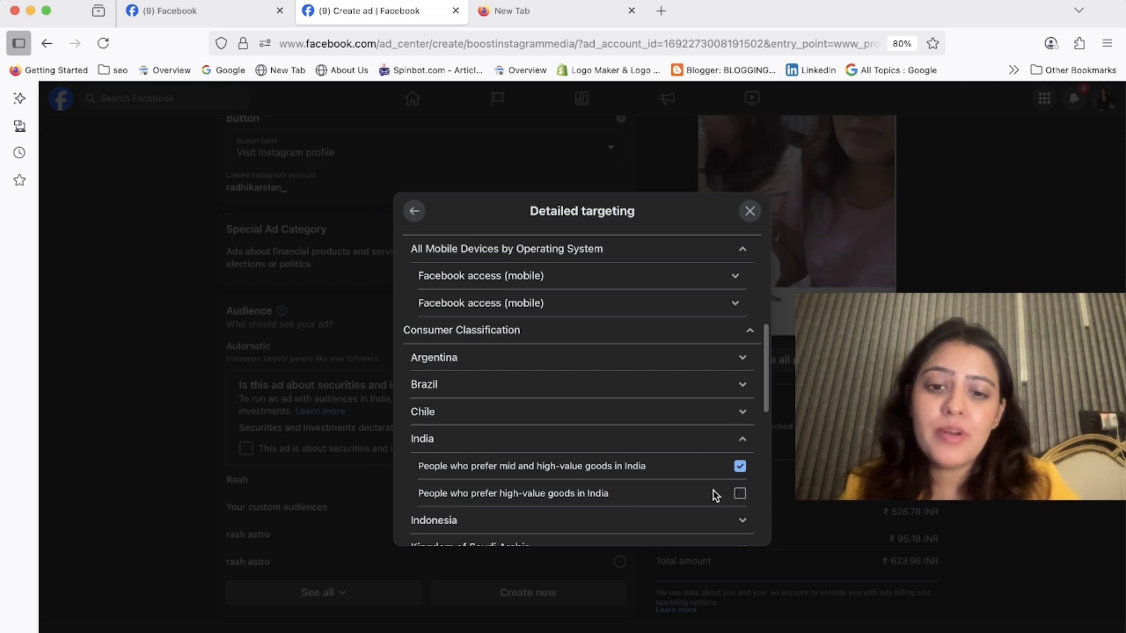
{"action": "left_click", "coordinate": [738, 493]}
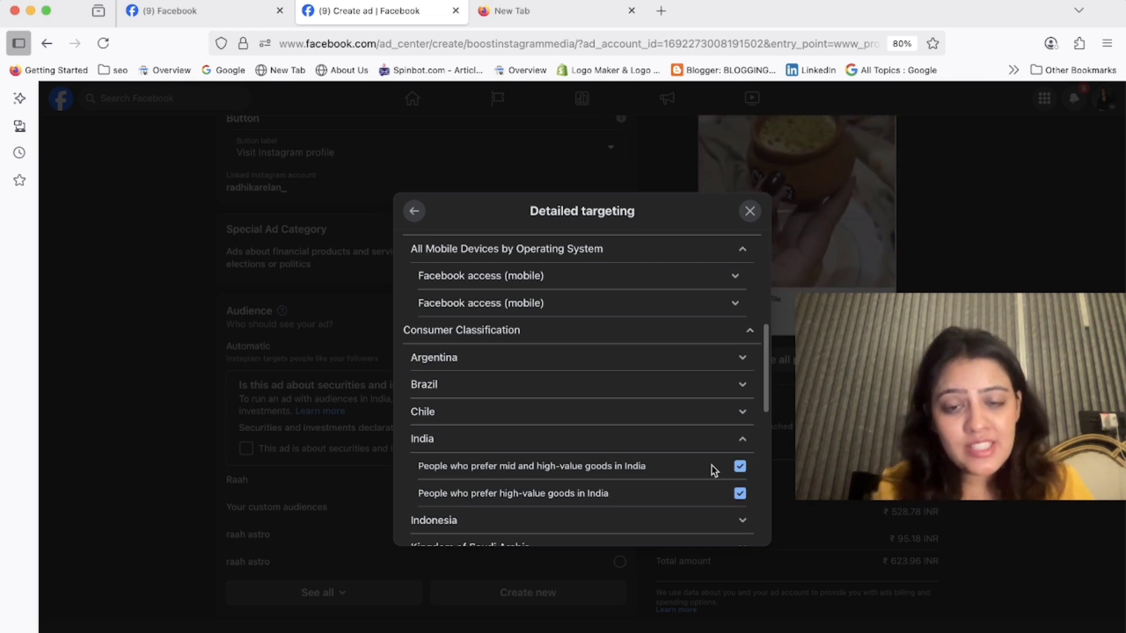
- Check the list of selected targeting criteria and close the detailed targeting editor
{"action": "scroll", "coordinate": [712, 469], "scroll_direction": "up", "scroll_amount": 10}
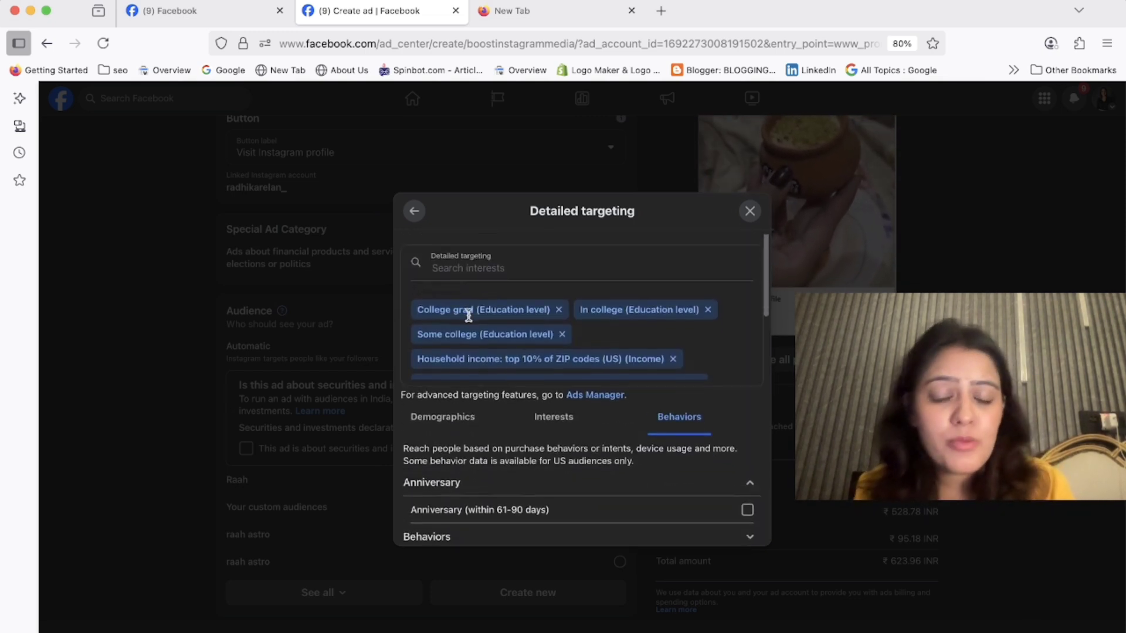
{"action": "scroll", "coordinate": [630, 310], "scroll_direction": "down", "scroll_amount": 3}
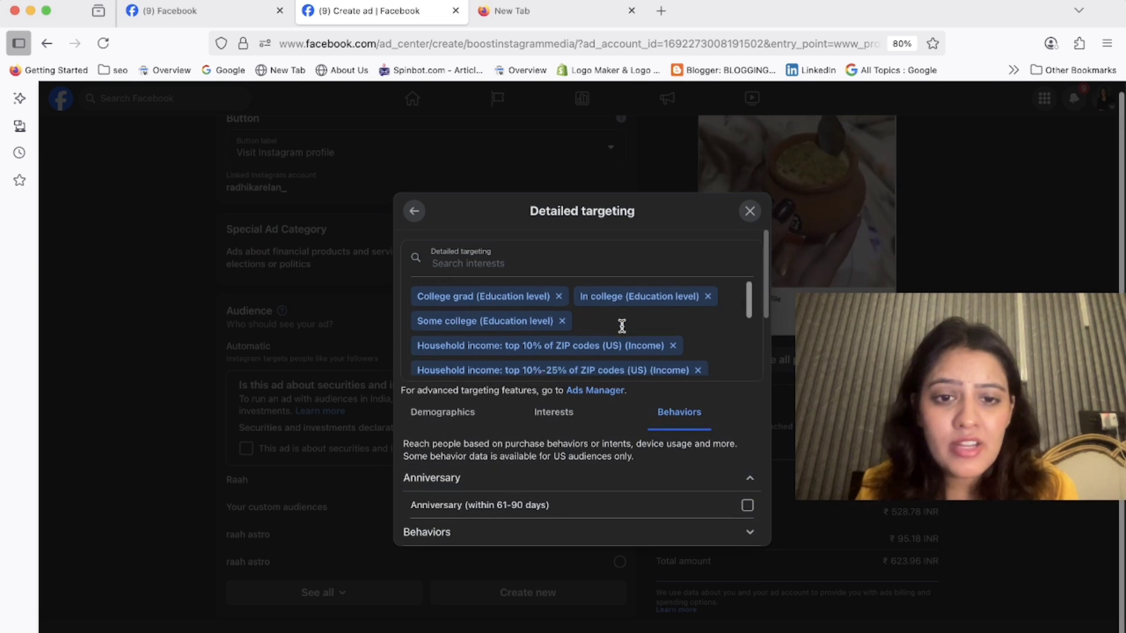
{"action": "scroll", "coordinate": [621, 327], "scroll_direction": "down", "scroll_amount": 5}
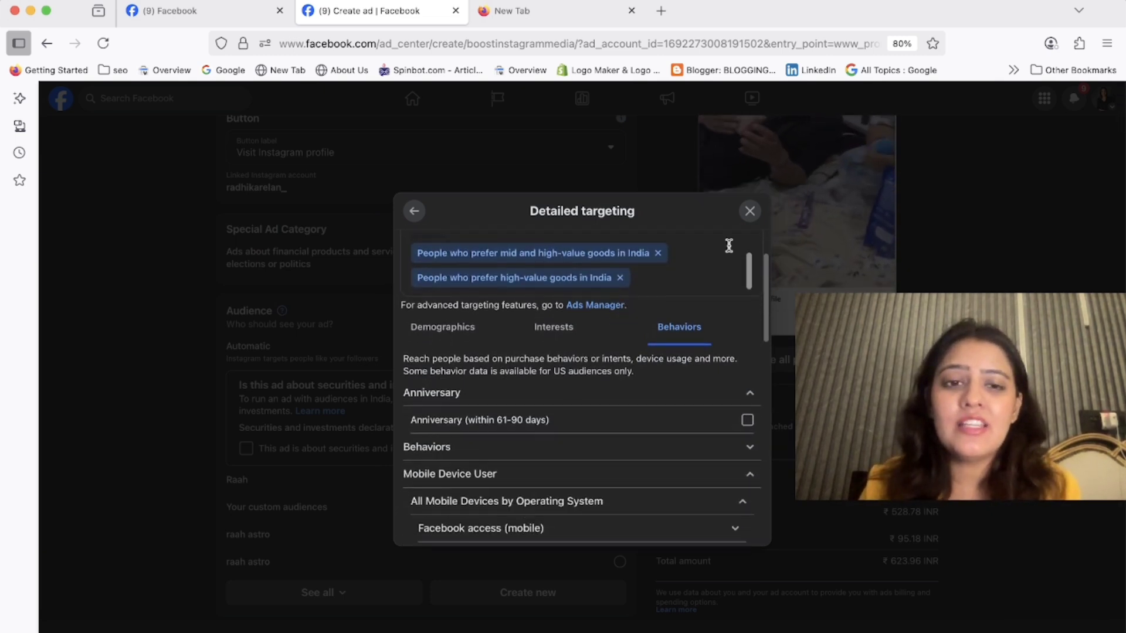
{"action": "left_click", "coordinate": [744, 215]}
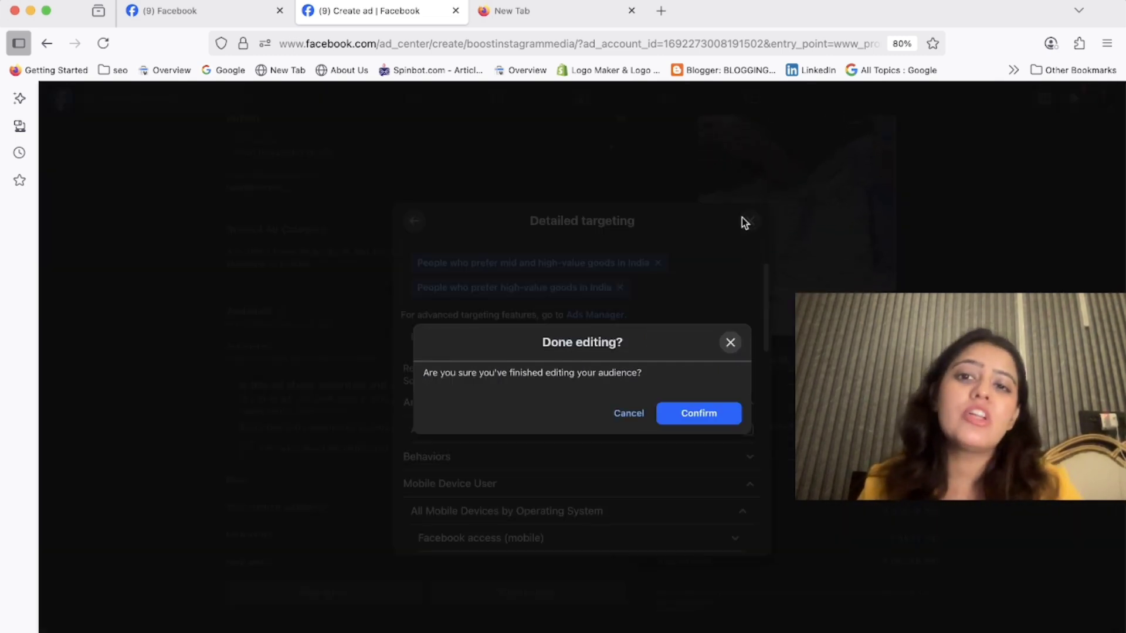